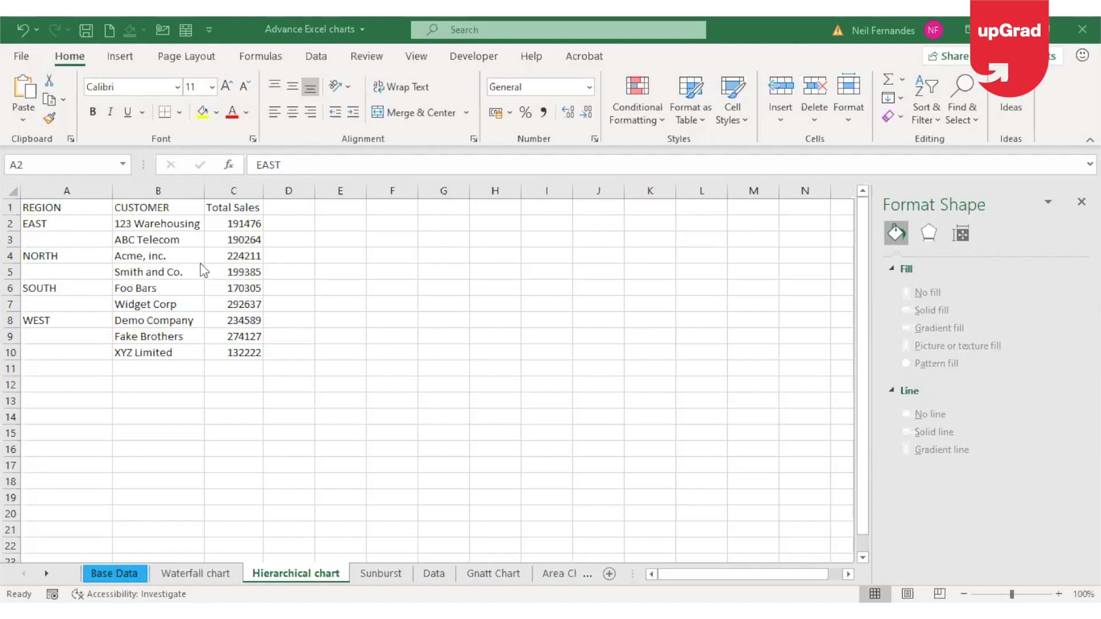
Examine the headers and entries of the Region, Customer and Total Sales columns in the sales table
{"action": "left_click", "coordinate": [107, 206]}
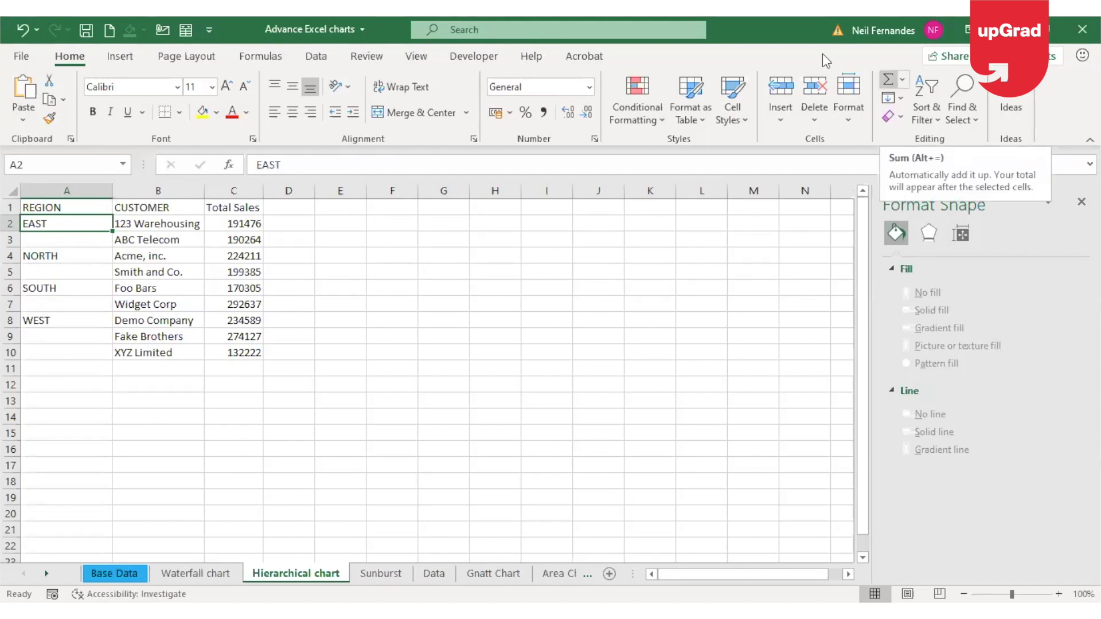
{"action": "left_click", "coordinate": [76, 210]}
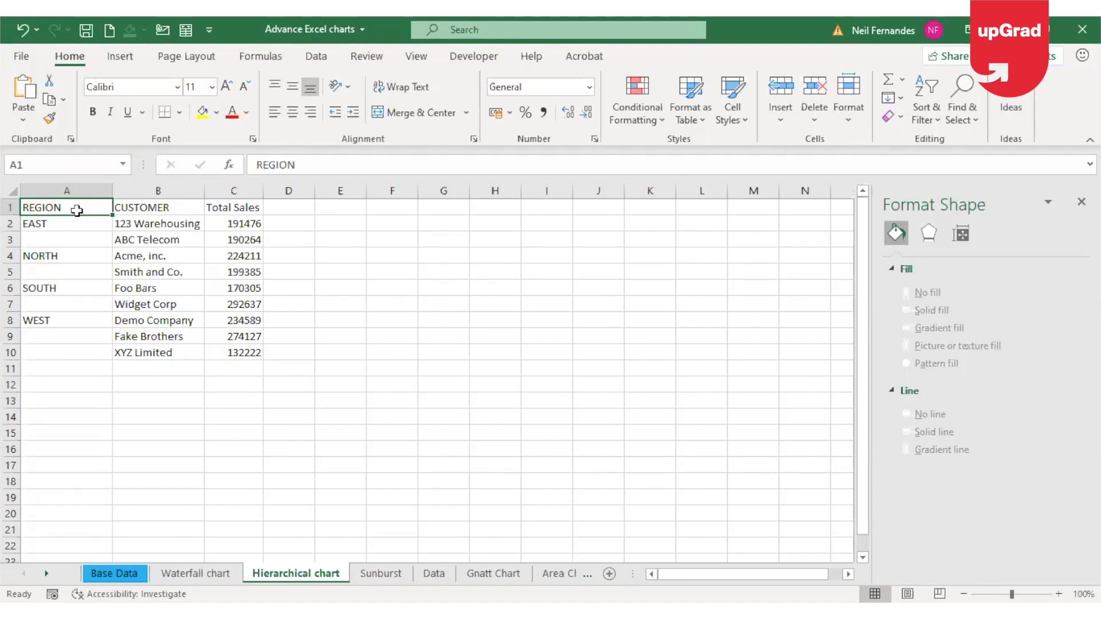
{"action": "key", "text": "Down"}
{"action": "key", "text": "Down"}
{"action": "key", "text": "Down"}
{"action": "key", "text": "Down"}
{"action": "key", "text": "Down"}
{"action": "key", "text": "Down"}
{"action": "key", "text": "Down"}
{"action": "key", "text": "Down"}
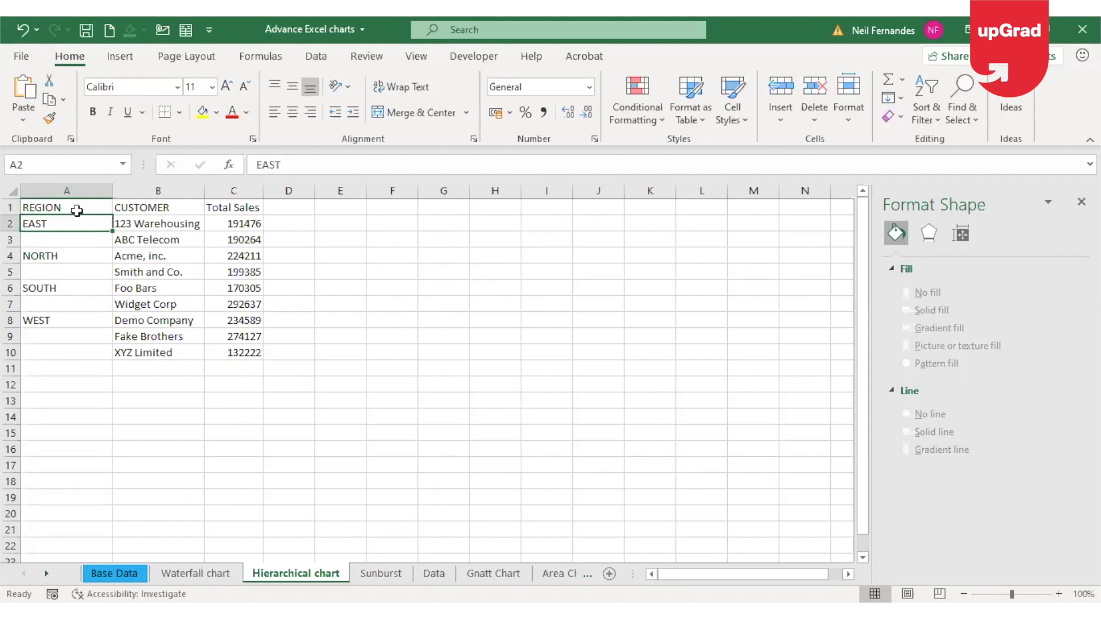
{"action": "key", "text": "Right"}
{"action": "key", "text": "Up"}
{"action": "key", "text": "Up"}
{"action": "key", "text": "Up"}
{"action": "key", "text": "Up"}
{"action": "key", "text": "Up"}
{"action": "key", "text": "Up"}
{"action": "key", "text": "Up"}
{"action": "key", "text": "Up"}
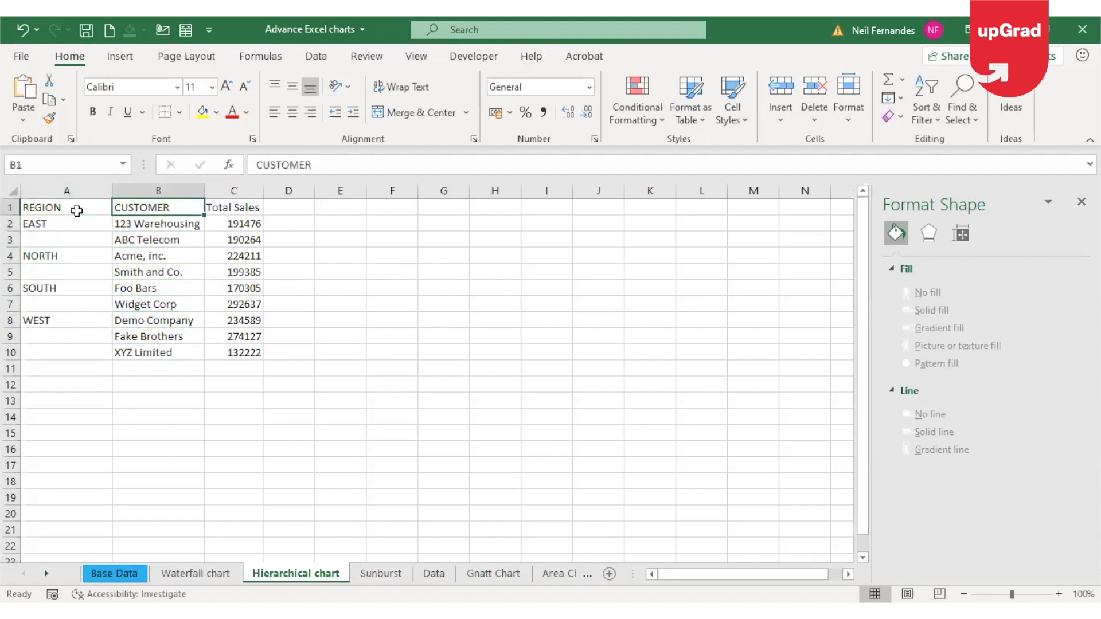
{"action": "key", "text": "Down"}
{"action": "key", "text": "Down"}
{"action": "key", "text": "Down"}
{"action": "key", "text": "Down"}
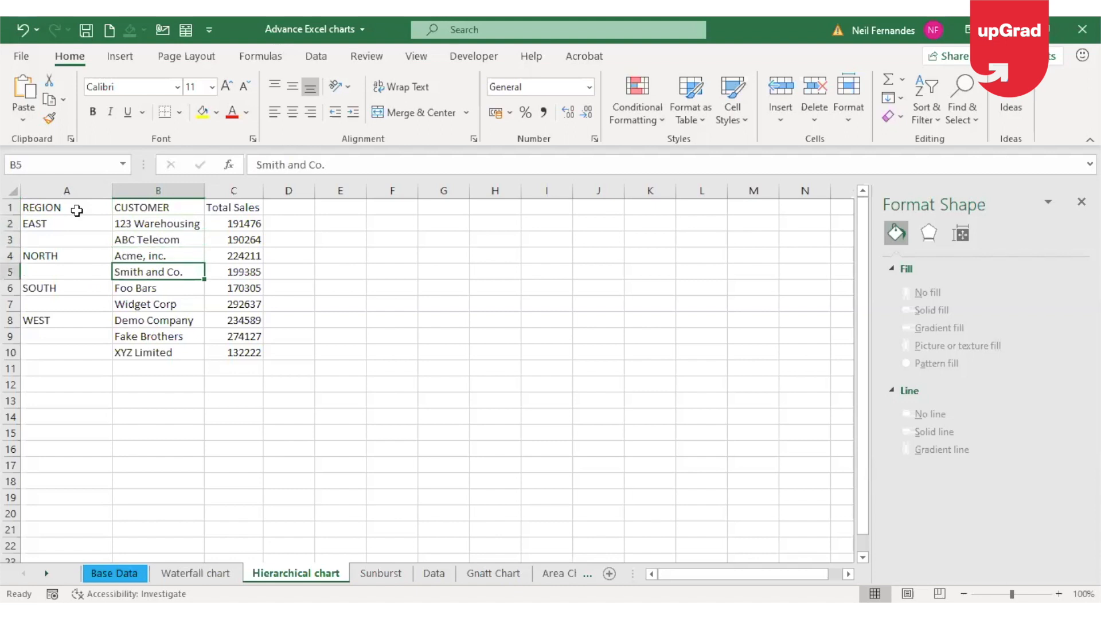
{"action": "key", "text": "Right"}
{"action": "key", "text": "Up"}
{"action": "key", "text": "Up"}
{"action": "key", "text": "Up"}
{"action": "key", "text": "Up"}
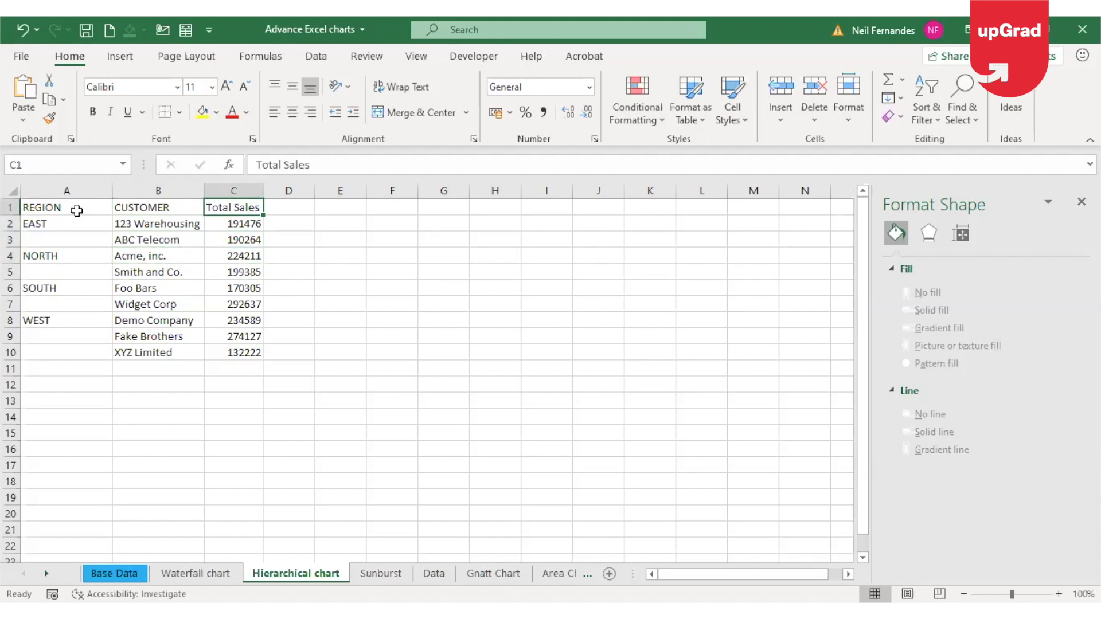
{"action": "key", "text": "Down"}
{"action": "key", "text": "Left"}
{"action": "key", "text": "Left"}
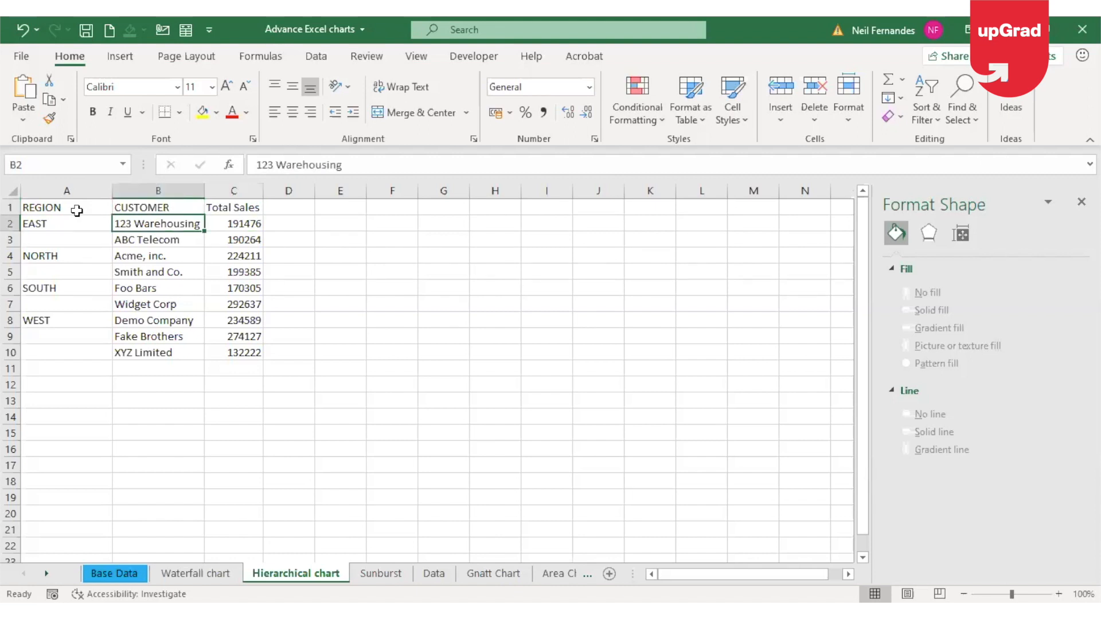
{"action": "key", "text": "Right"}
{"action": "key", "text": "Right"}
{"action": "key", "text": "Right"}
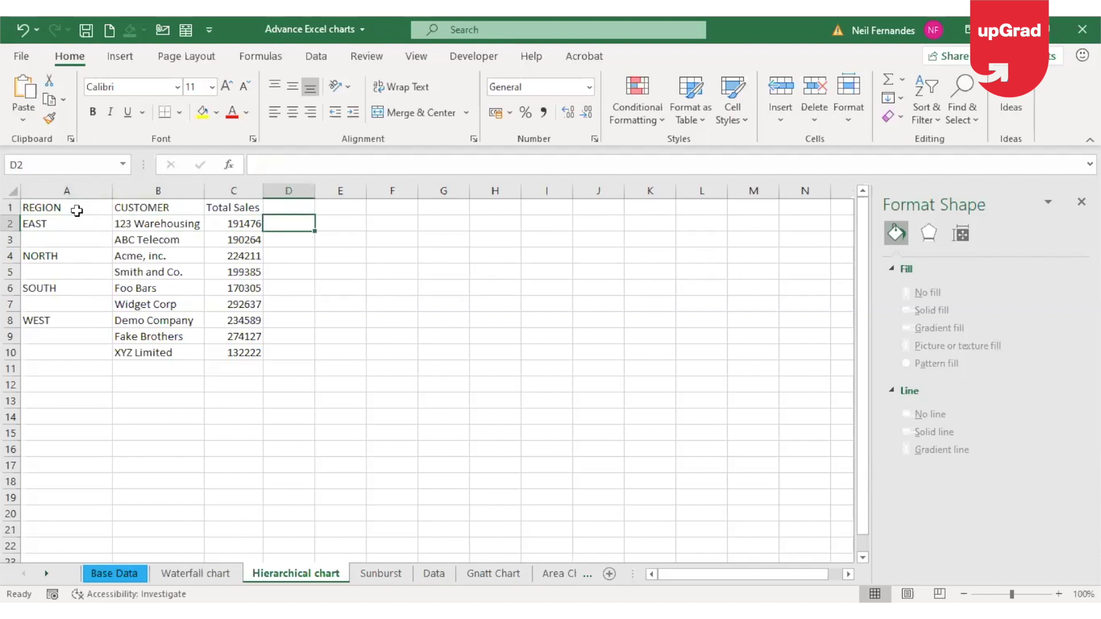
Examine how the customers in column B are grouped under each region, along with their total sales
{"action": "left_click", "coordinate": [69, 207]}
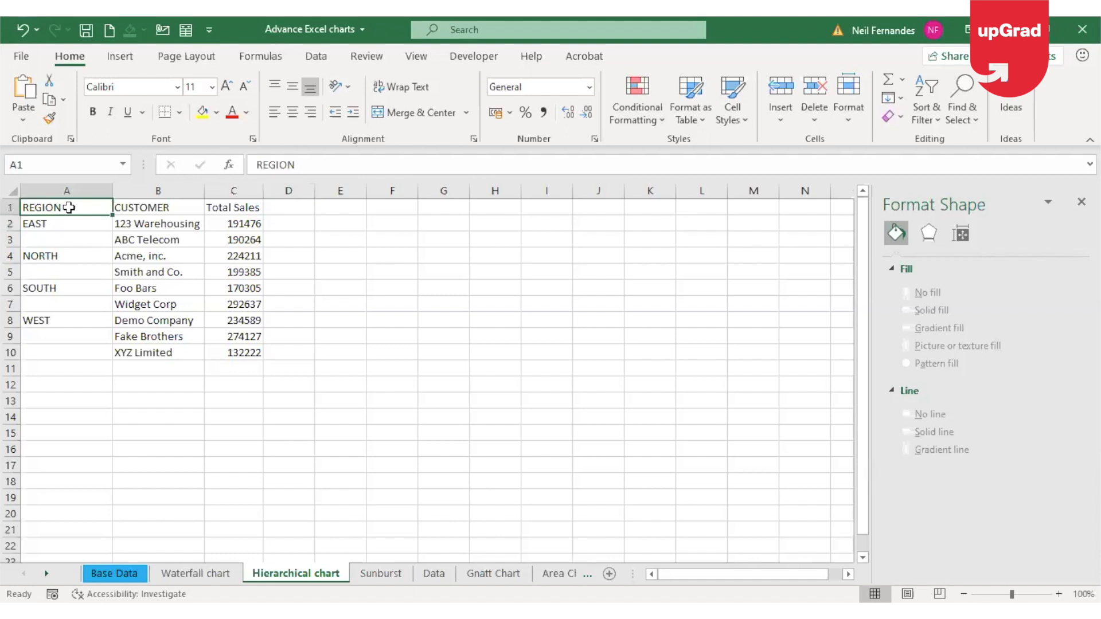
{"action": "key", "text": "Down"}
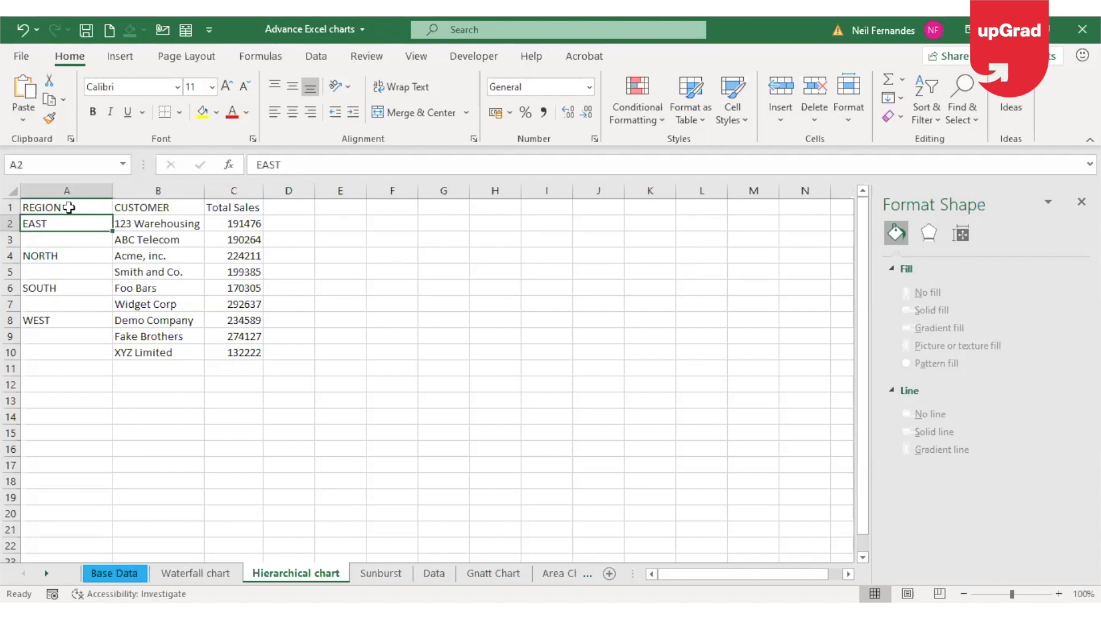
{"action": "left_click", "coordinate": [75, 186]}
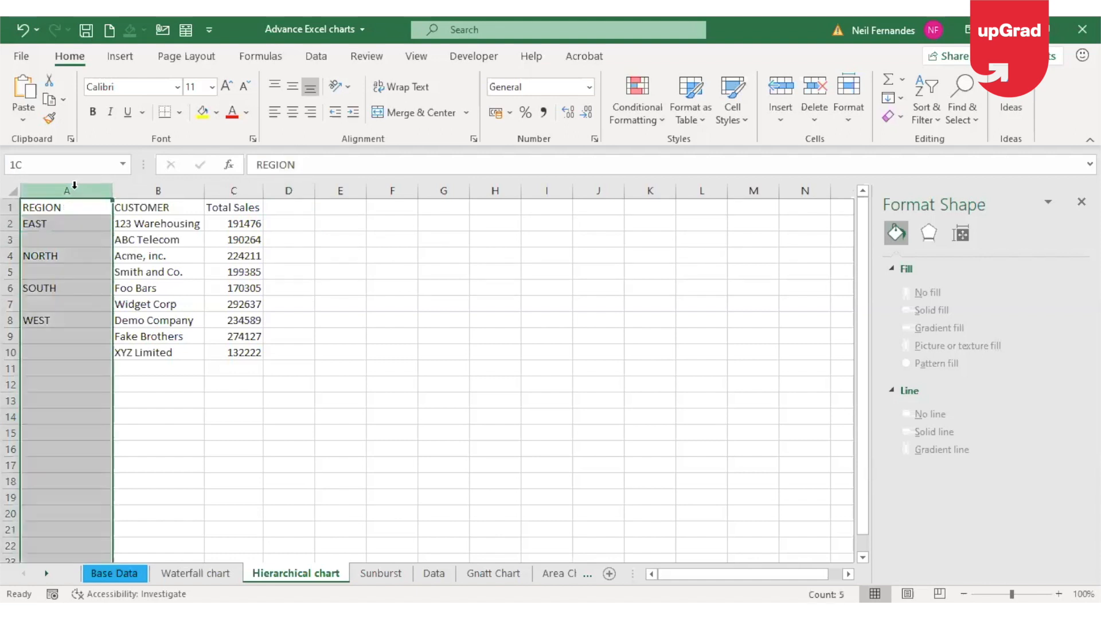
{"action": "left_click", "coordinate": [60, 223]}
{"action": "key", "text": "Right"}
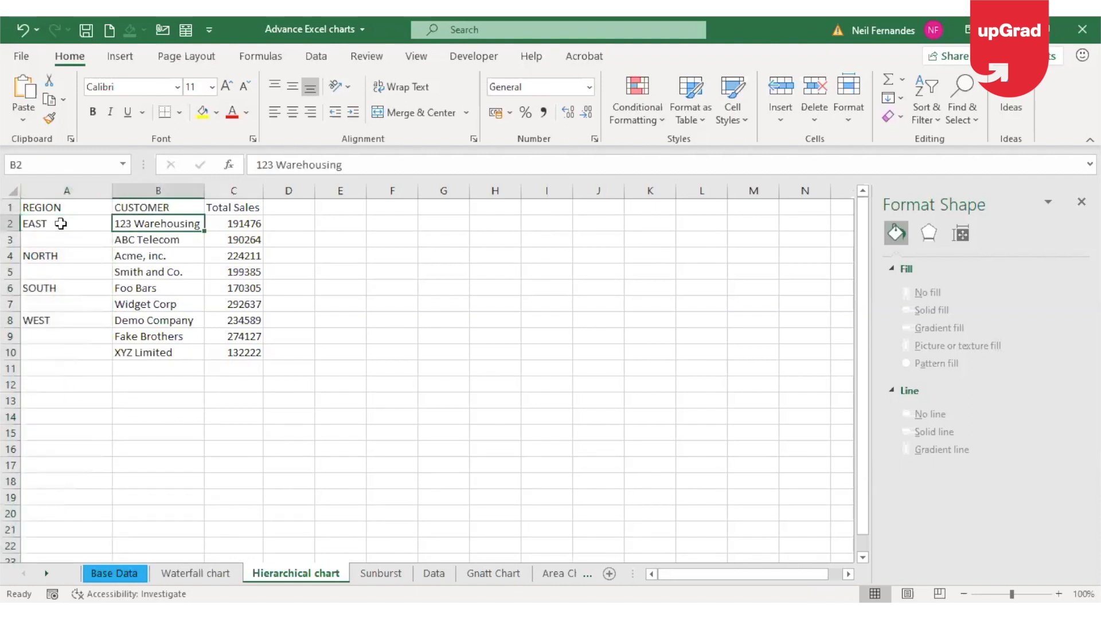
{"action": "key", "text": "Down"}
{"action": "key", "text": "Down"}
{"action": "key", "text": "Down"}
{"action": "key", "text": "Up"}
{"action": "key", "text": "Up"}
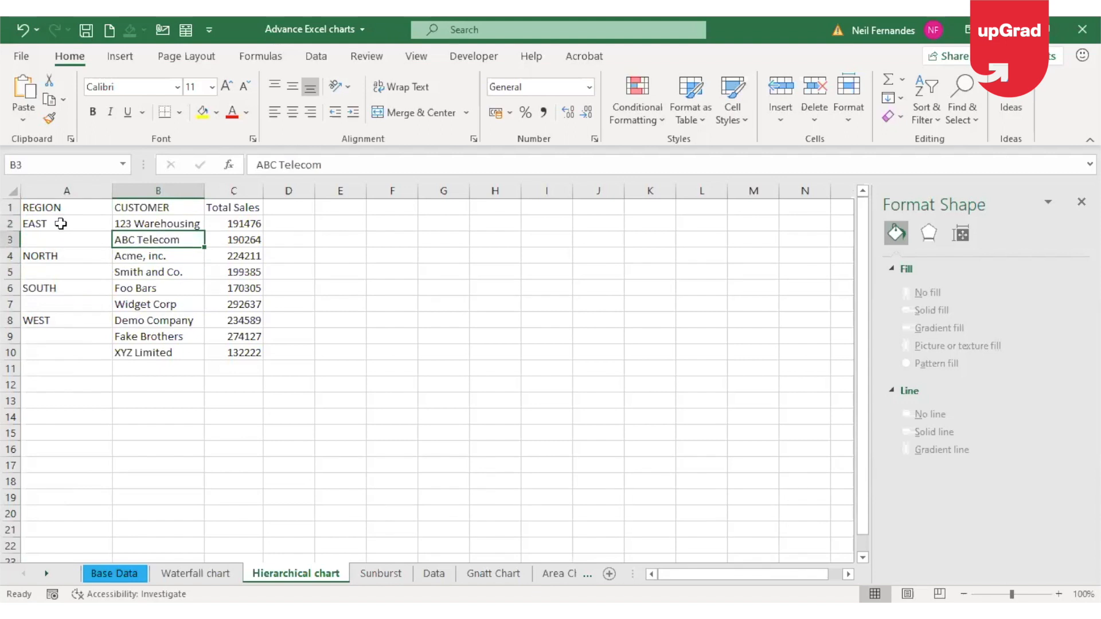
{"action": "key", "text": "Down"}
{"action": "key", "text": "Down"}
{"action": "key", "text": "Down"}
{"action": "key", "text": "Down"}
{"action": "key", "text": "Down"}
{"action": "key", "text": "Down"}
{"action": "key", "text": "Down"}
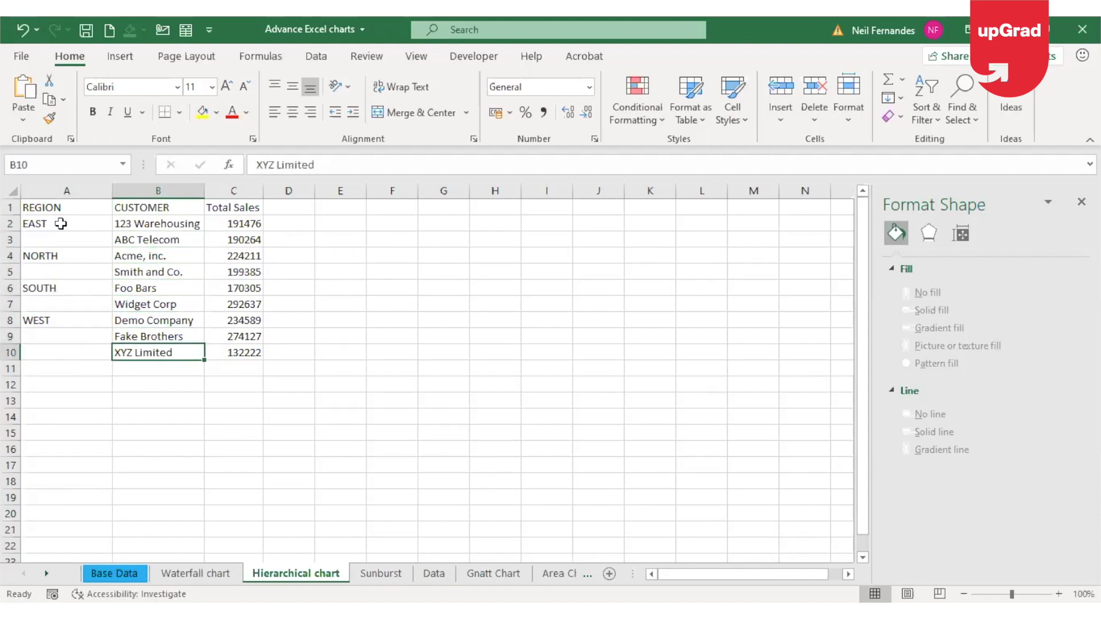
{"action": "key", "text": "Up"}
{"action": "key", "text": "Up"}
{"action": "key", "text": "Up"}
{"action": "key", "text": "Up"}
{"action": "key", "text": "Up"}
{"action": "key", "text": "Up"}
{"action": "key", "text": "Up"}
{"action": "key", "text": "Up"}
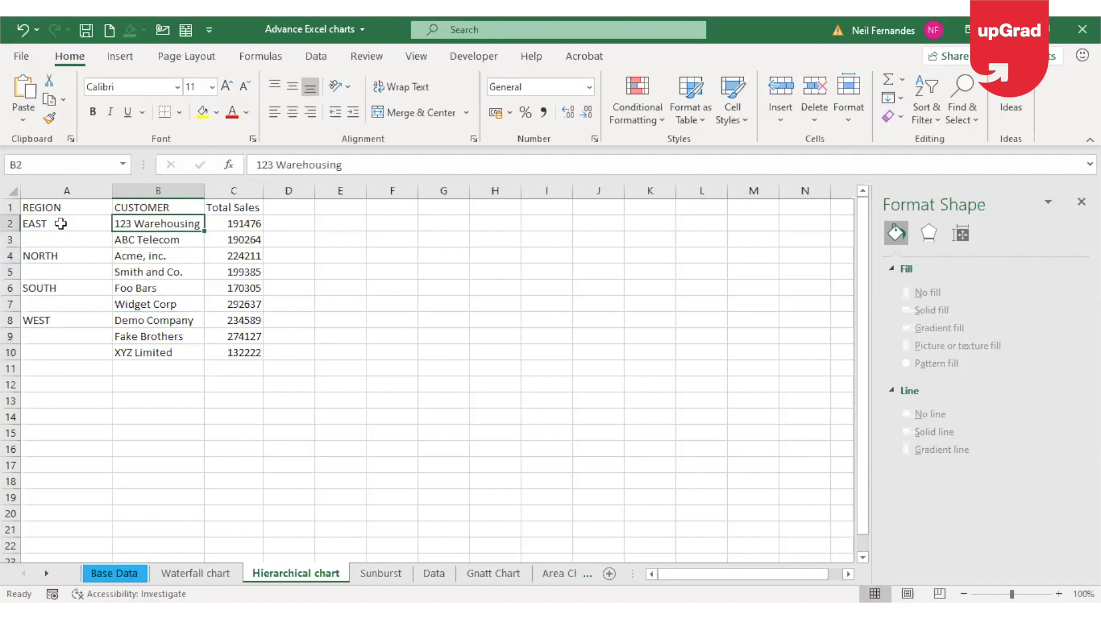
{"action": "key", "text": "Right"}
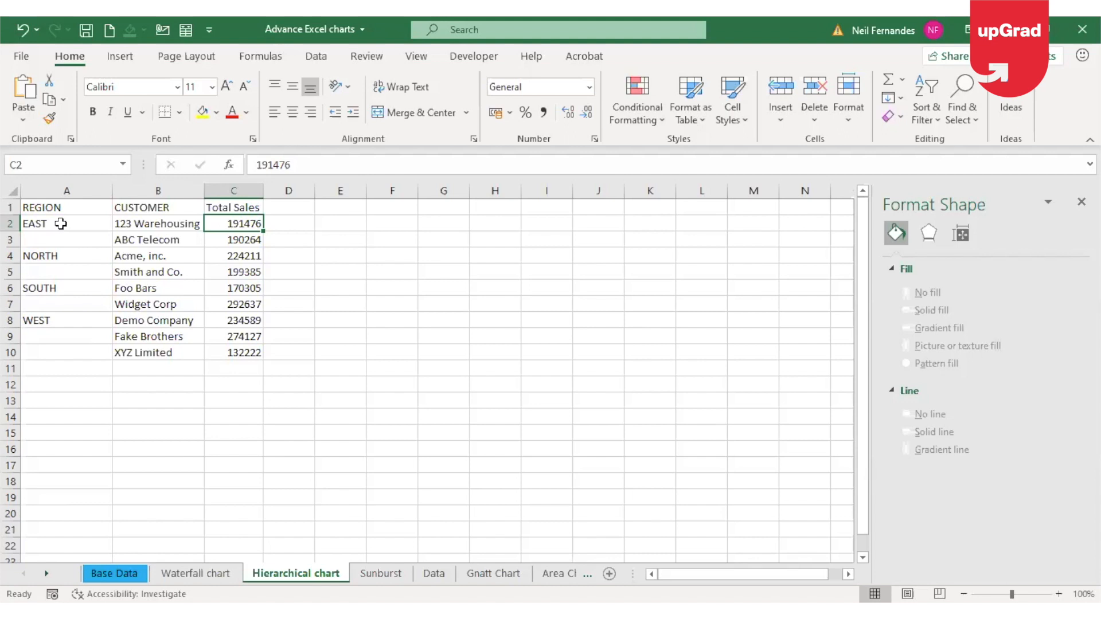
{"action": "key", "text": "Left"}
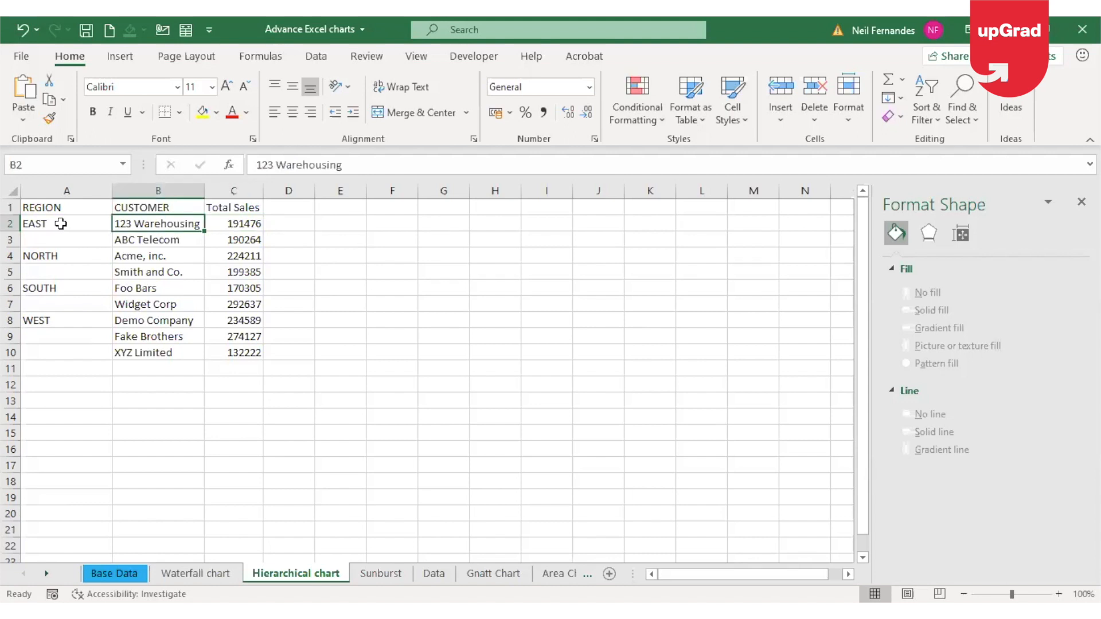
{"action": "left_click", "coordinate": [92, 185]}
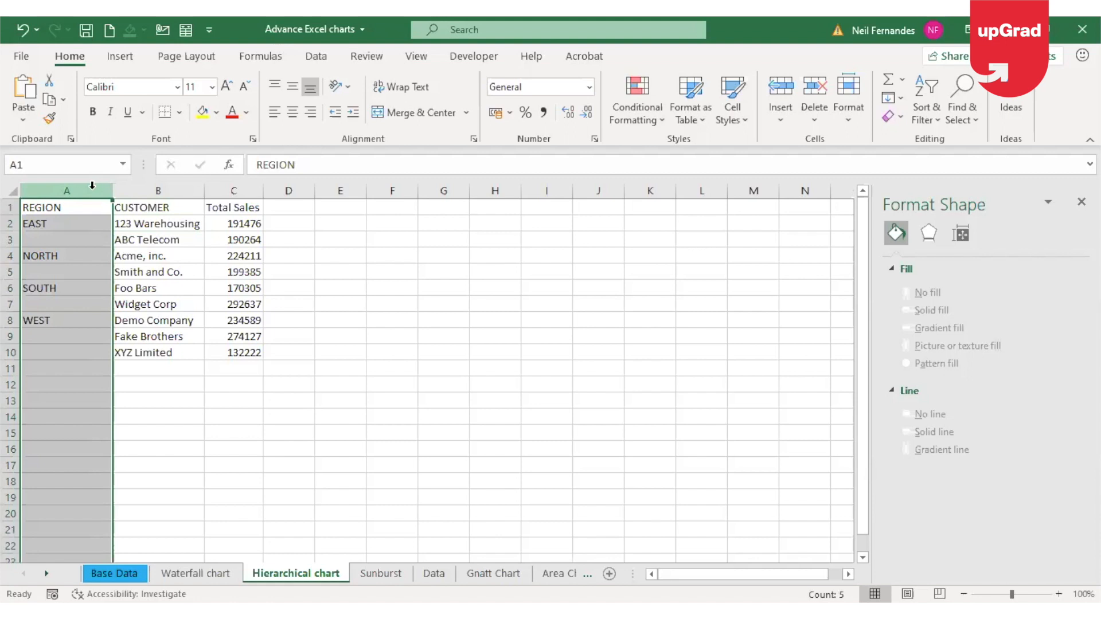
{"action": "left_click", "coordinate": [144, 191]}
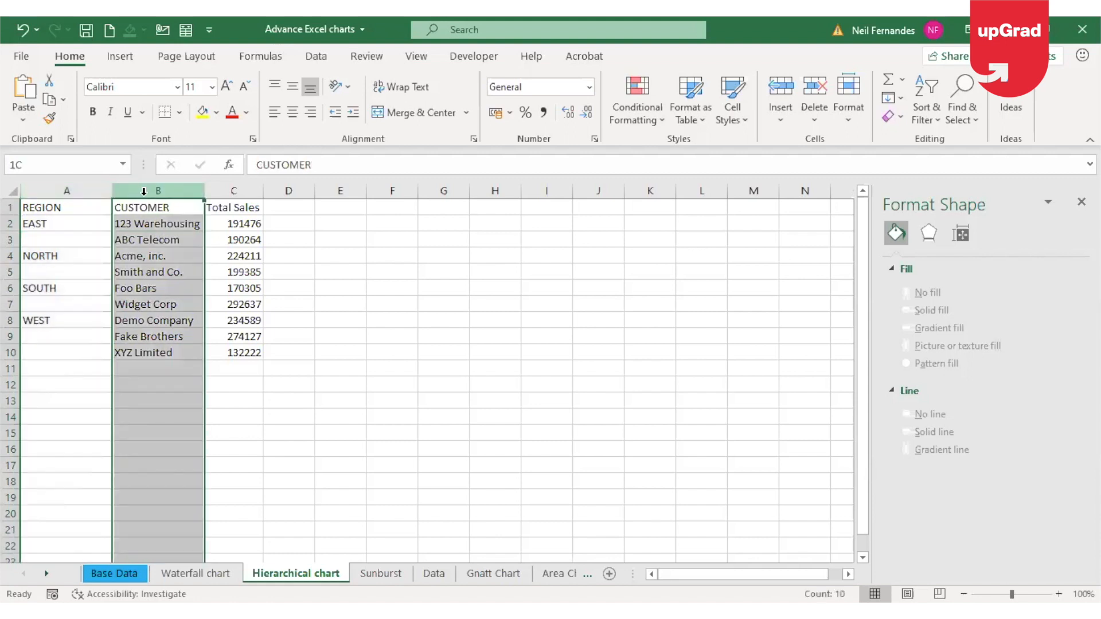
{"action": "left_click", "coordinate": [253, 191]}
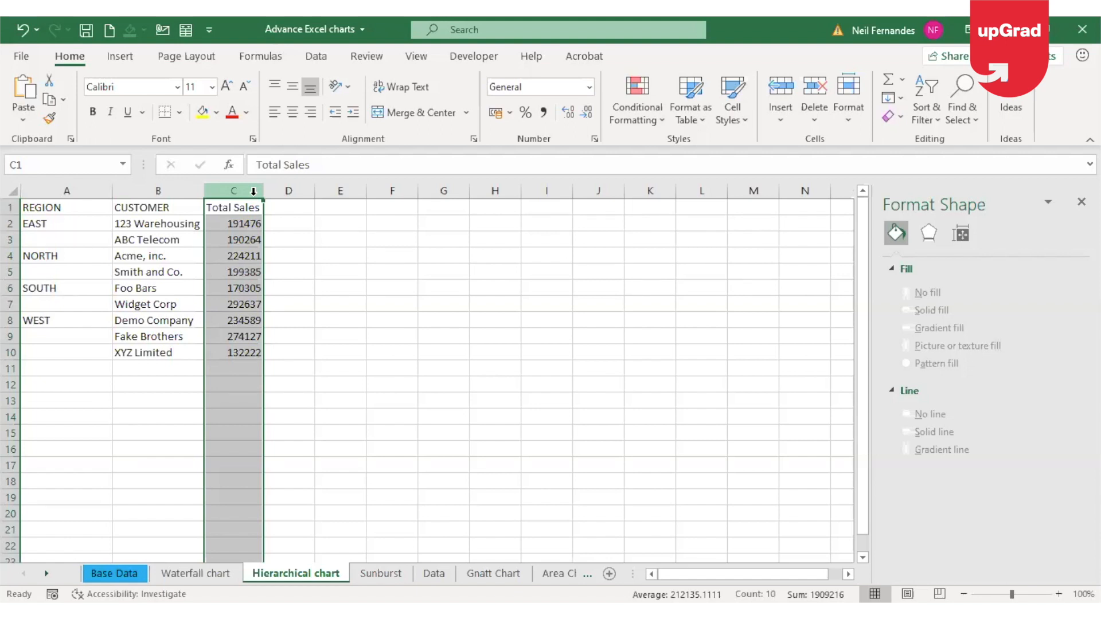
Insert a Treemap chart based on the region, customer and total sales table
{"action": "left_click", "coordinate": [143, 256]}
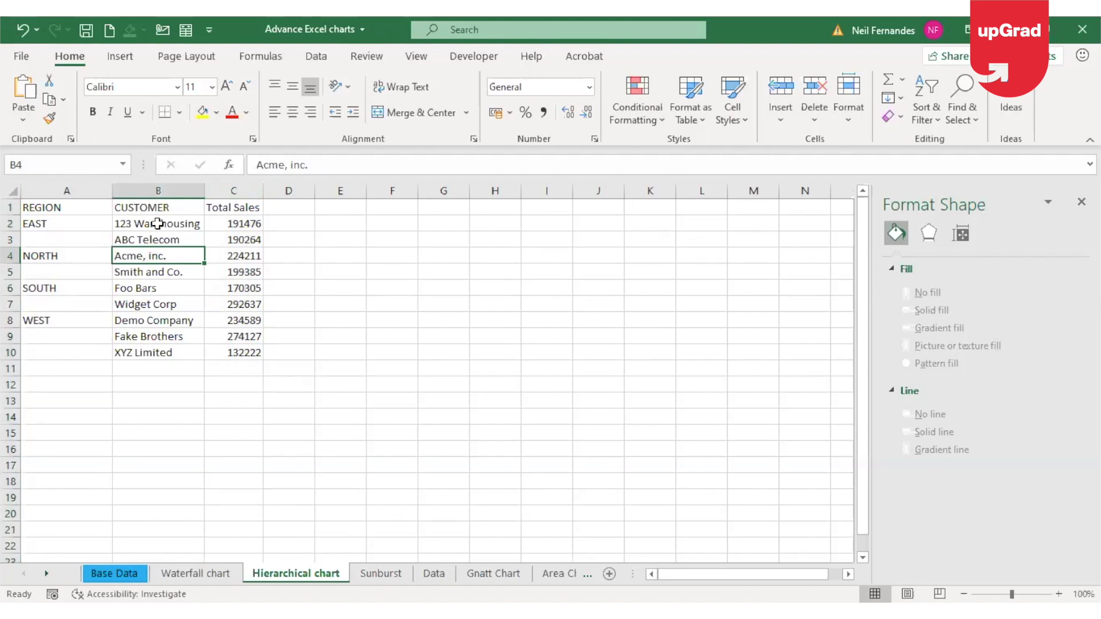
{"action": "left_click", "coordinate": [129, 55]}
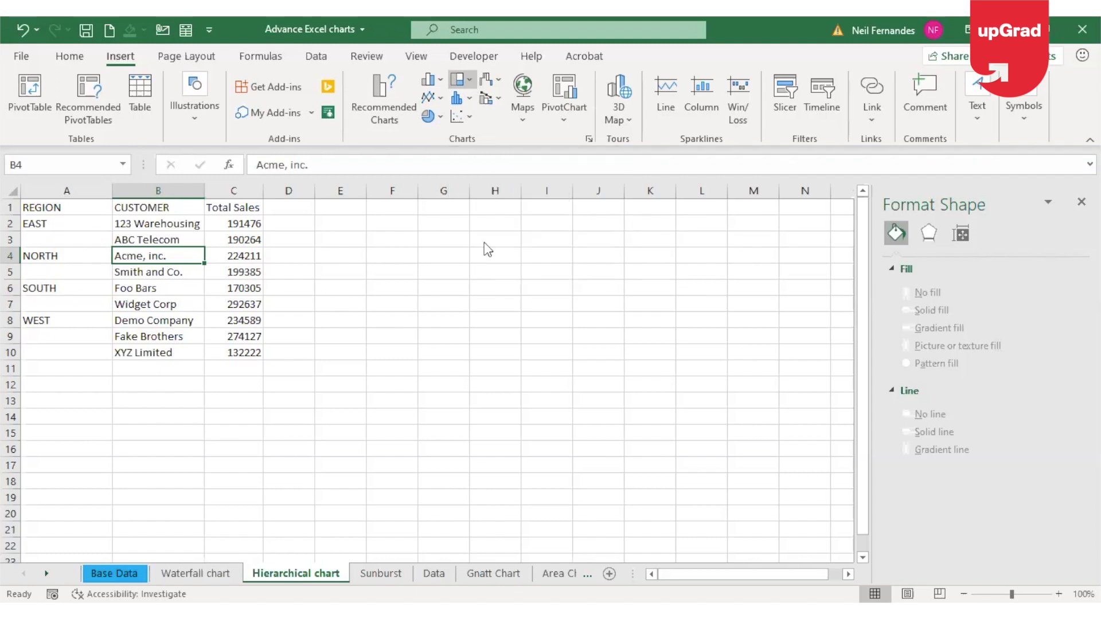
{"action": "left_click", "coordinate": [470, 79]}
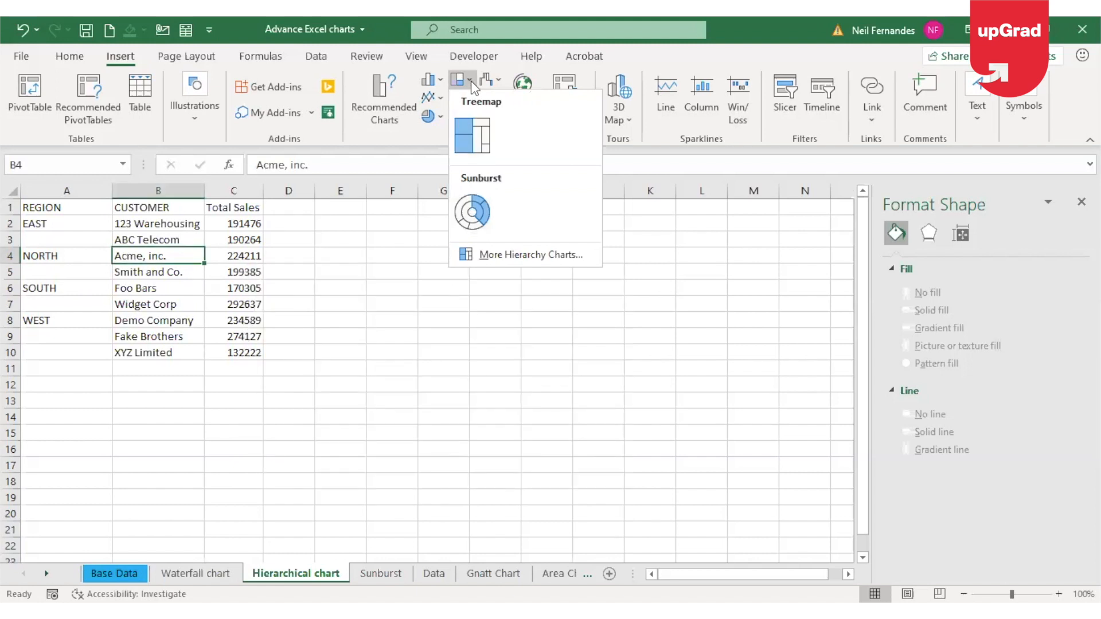
{"action": "left_click", "coordinate": [470, 81]}
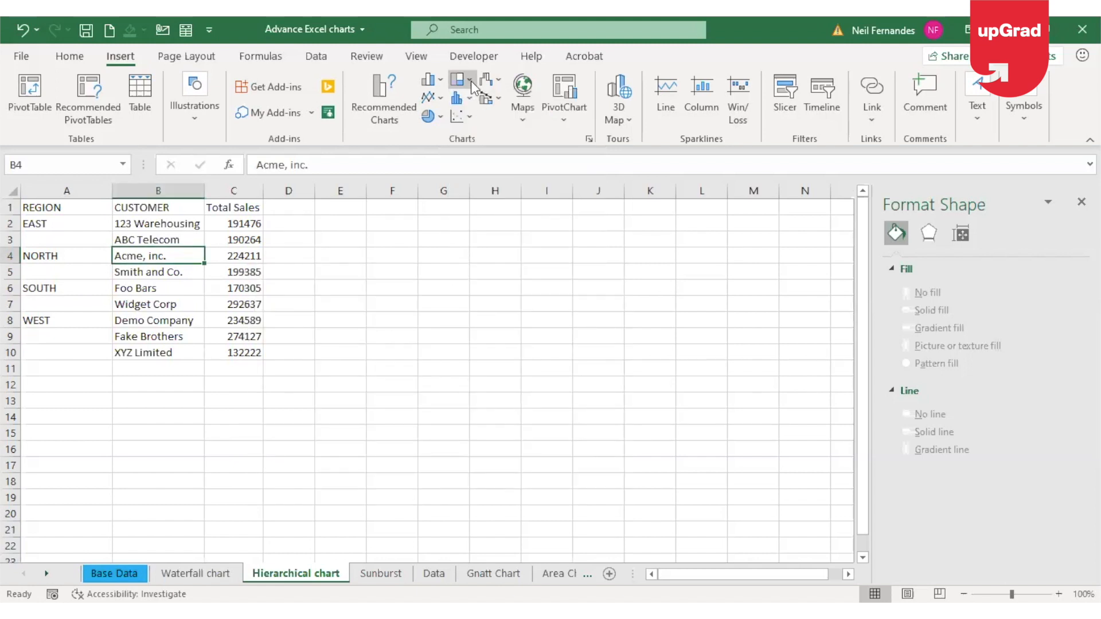
{"action": "left_click", "coordinate": [589, 140]}
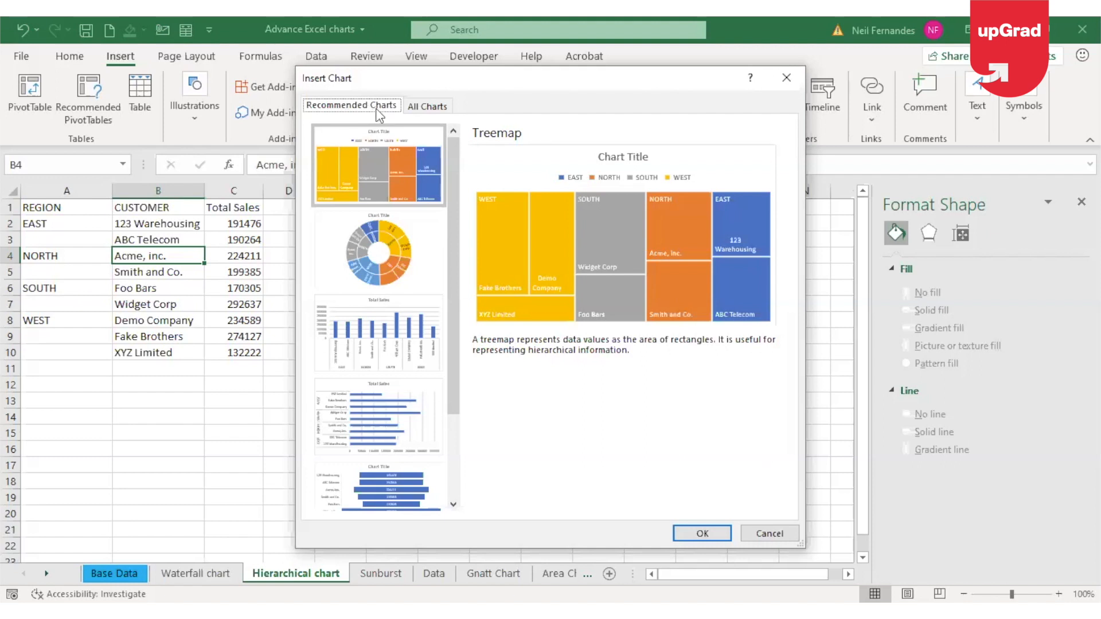
{"action": "left_click", "coordinate": [354, 187]}
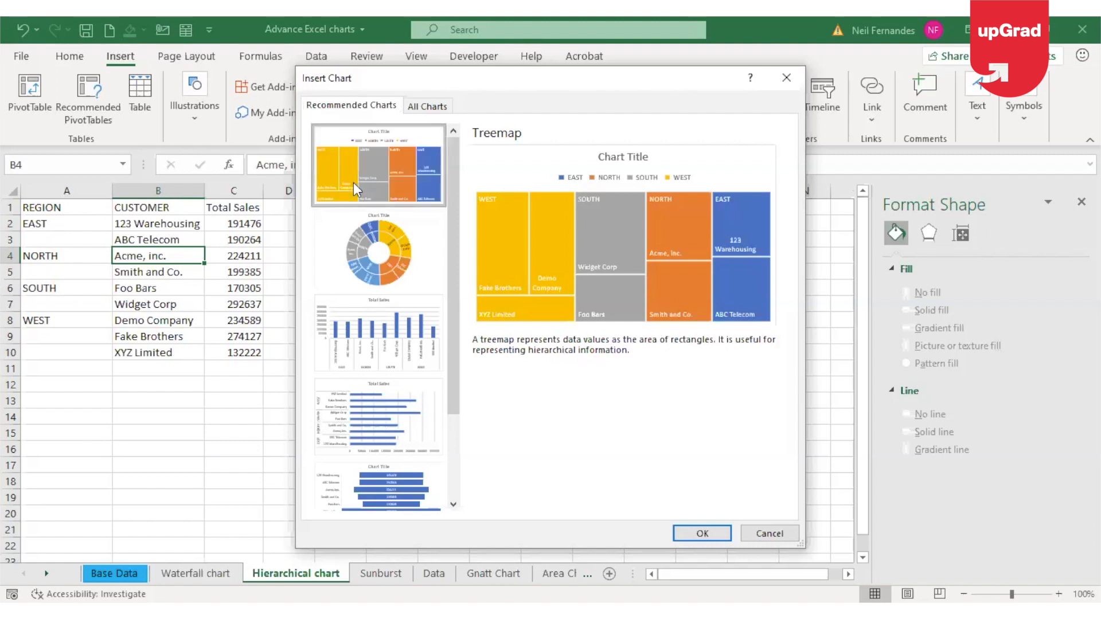
{"action": "left_click", "coordinate": [431, 111]}
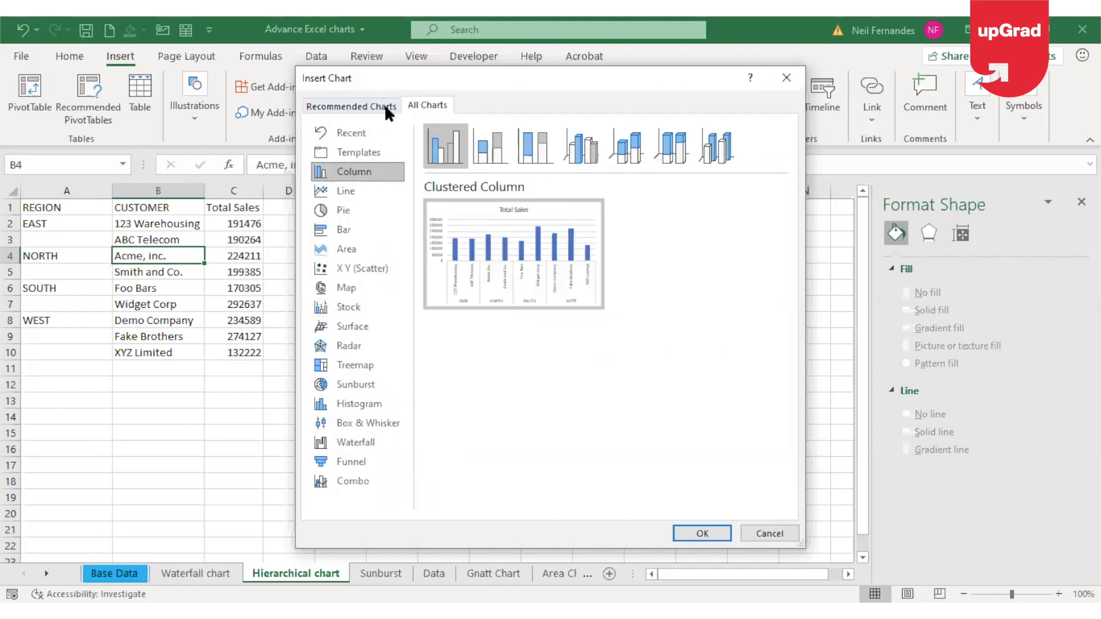
{"action": "left_click", "coordinate": [371, 370]}
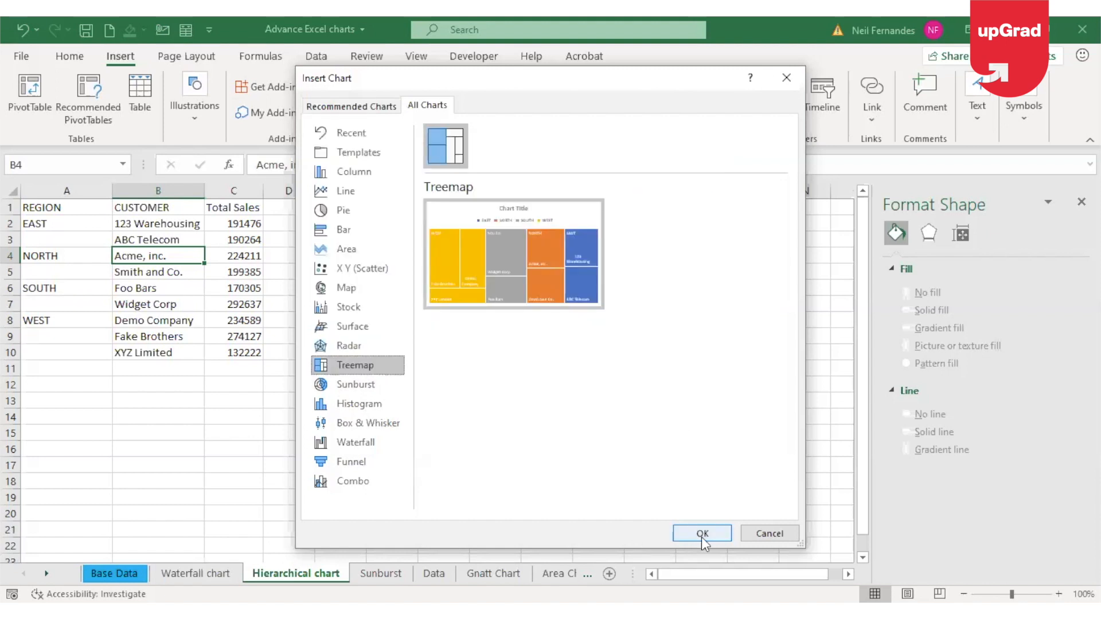
{"action": "left_click", "coordinate": [702, 534]}
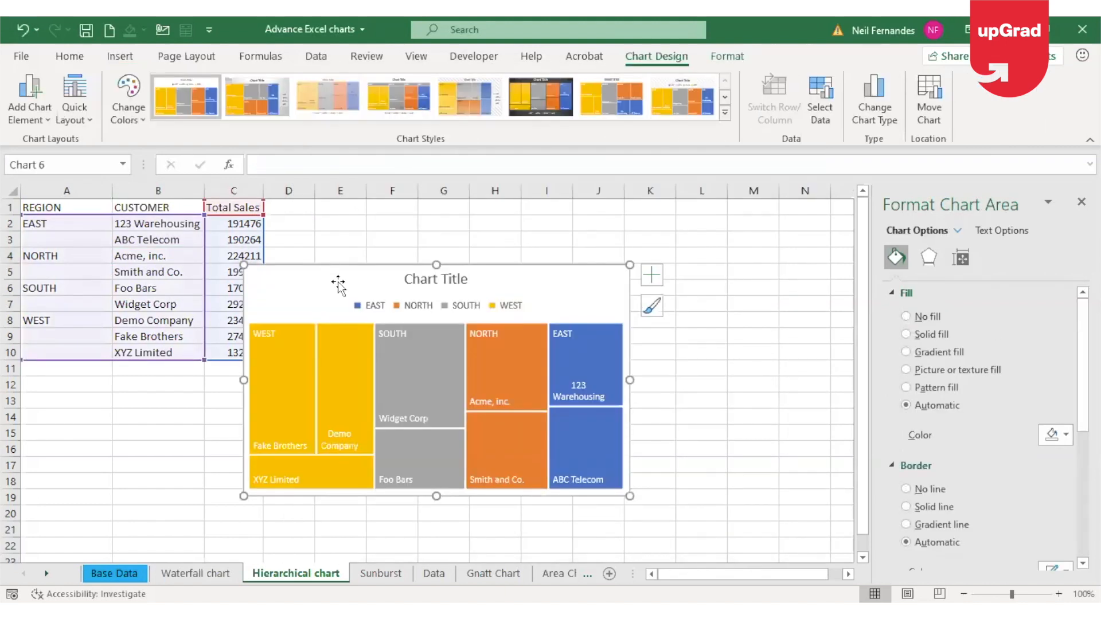
Move the treemap clear of the data table, over columns F to M, and title it "Sales Date"
{"action": "left_click_drag", "start_coordinate": [351, 279], "coordinate": [492, 271]}
{"action": "left_click", "coordinate": [552, 269]}
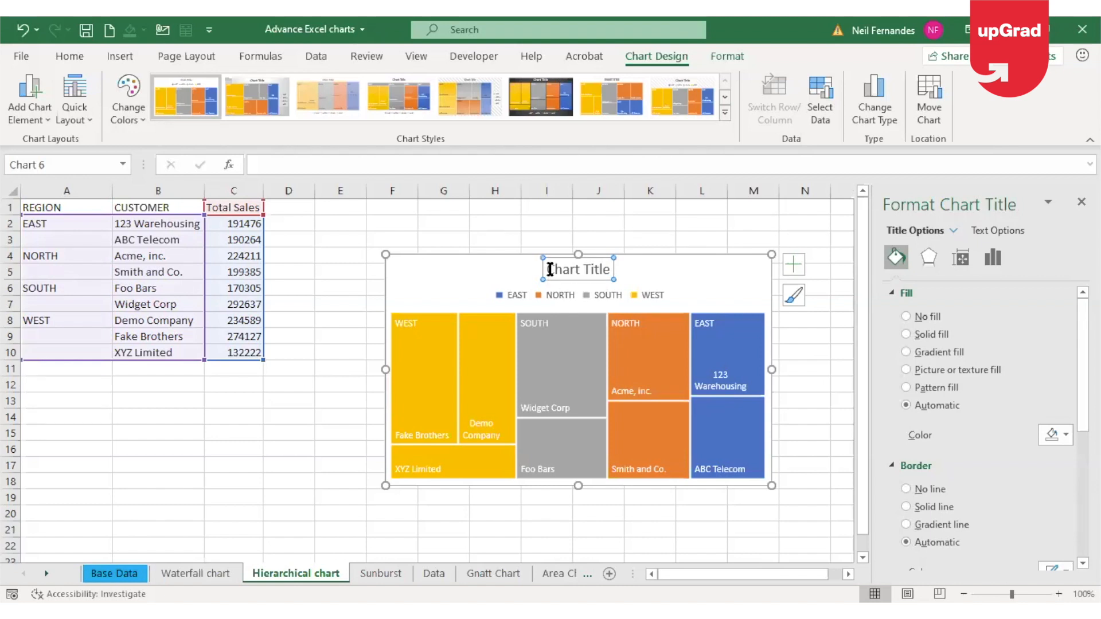
{"action": "left_click_drag", "start_coordinate": [548, 269], "coordinate": [612, 271]}
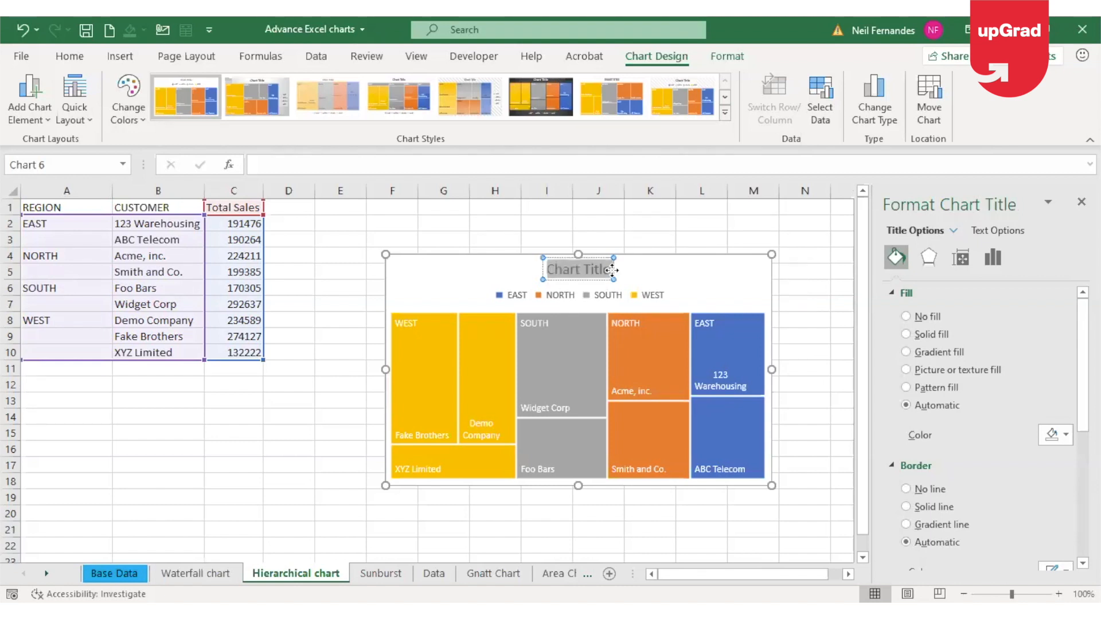
{"action": "type", "text": "Sales"}
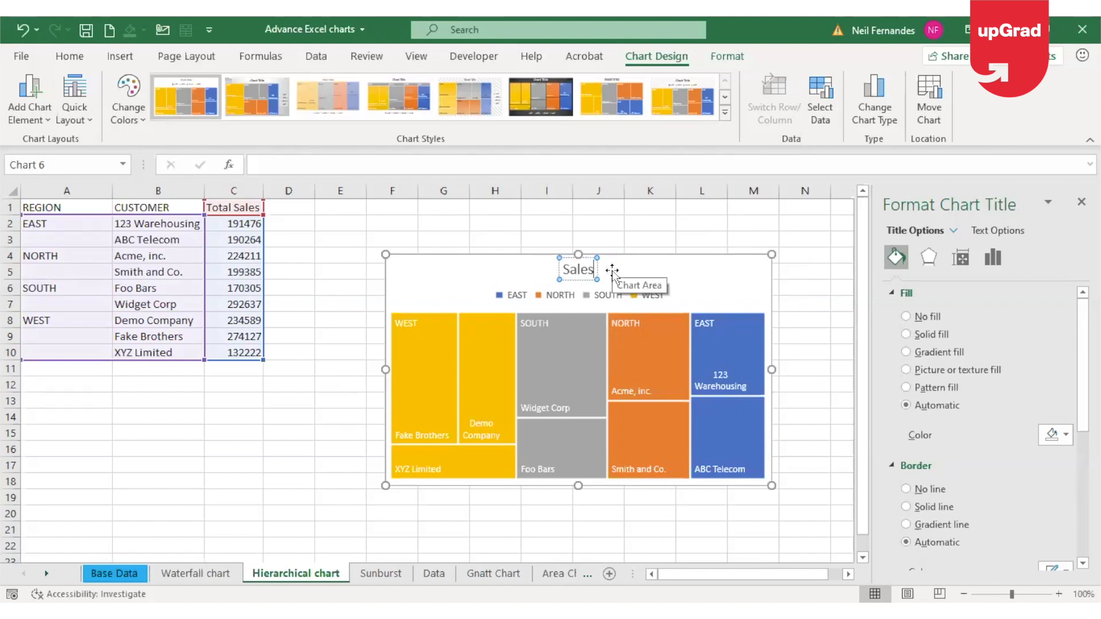
{"action": "type", "text": " Date"}
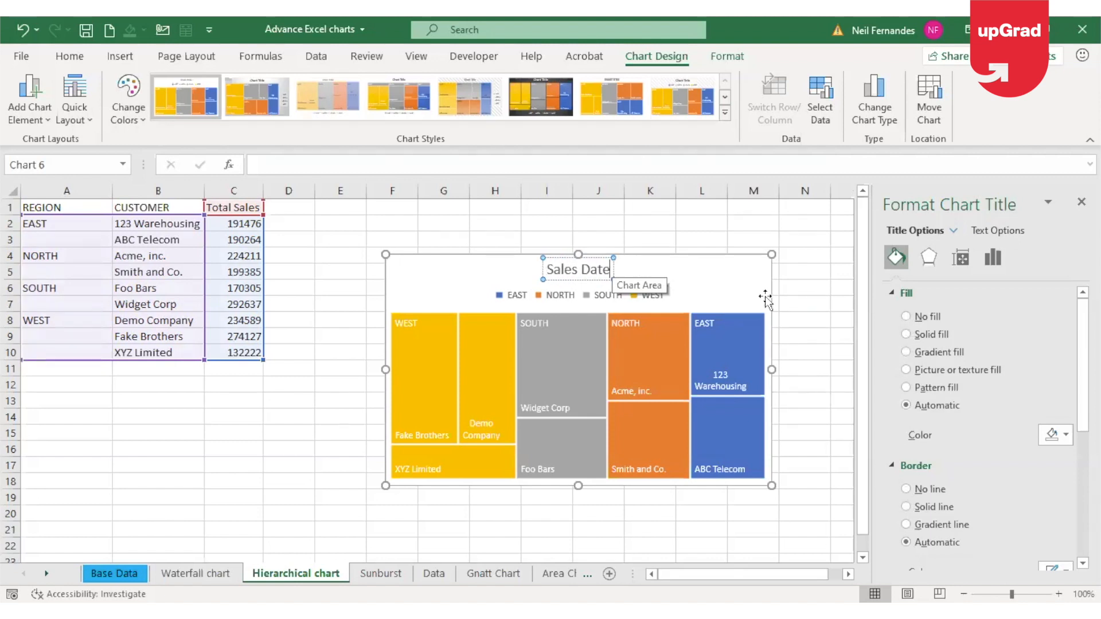
{"action": "left_click", "coordinate": [826, 318]}
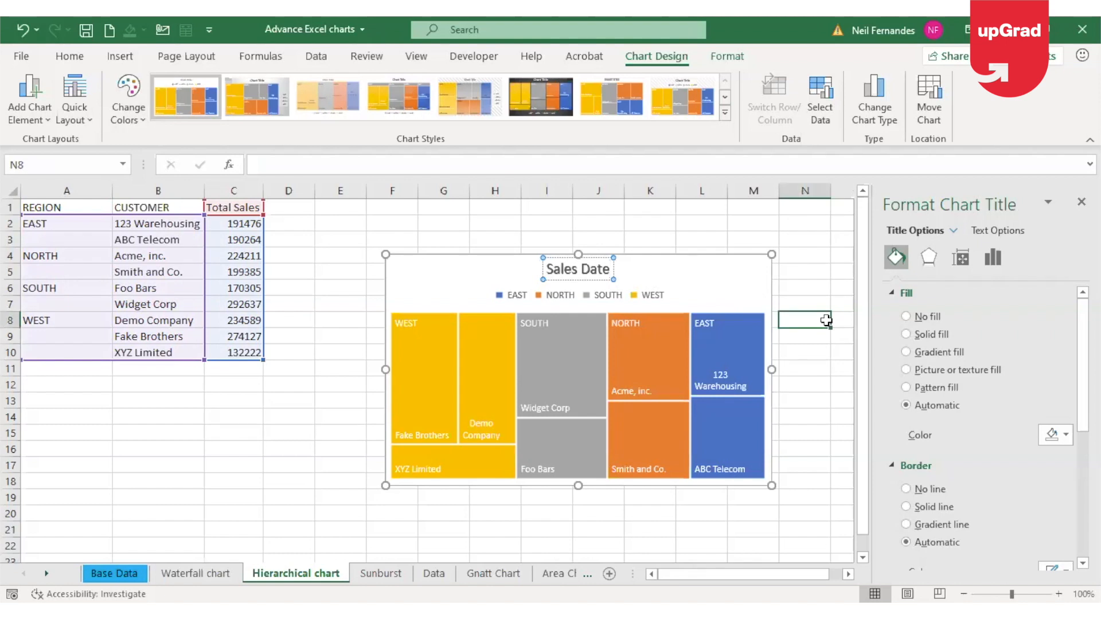
{"action": "mouse_move", "coordinate": [435, 410]}
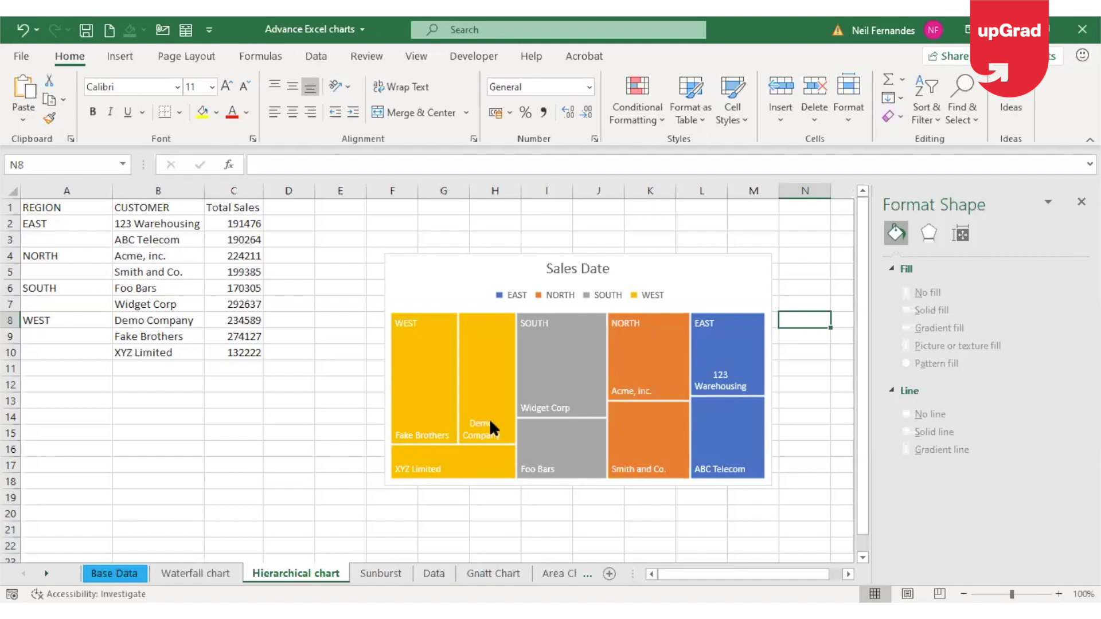
Add the sales values to the treemap's data labels alongside the category names
{"action": "mouse_move", "coordinate": [490, 418]}
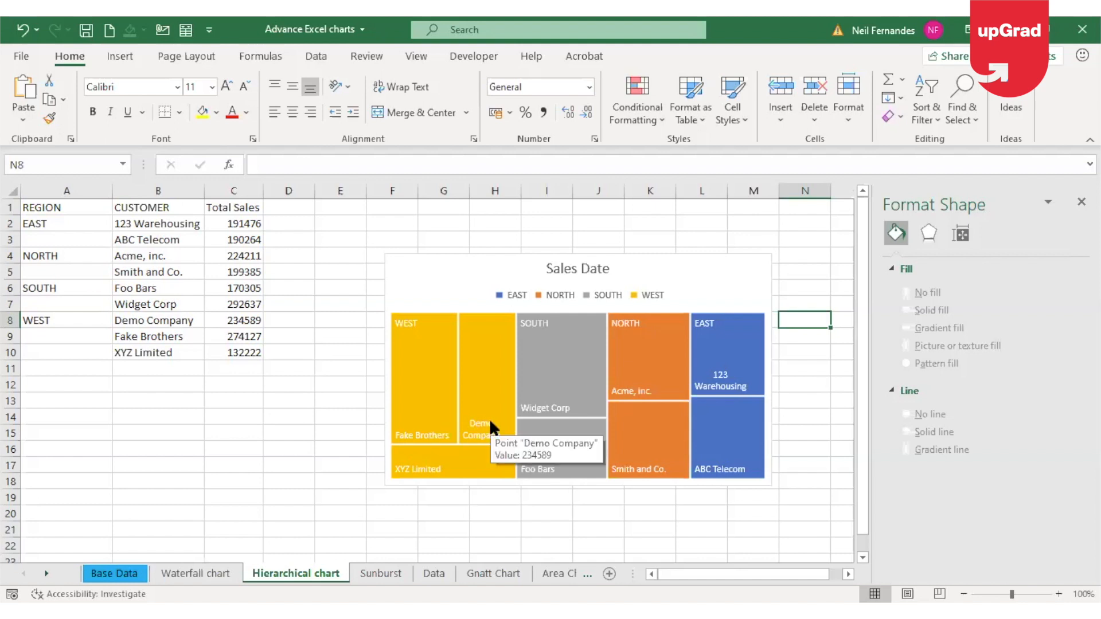
{"action": "left_click", "coordinate": [717, 268]}
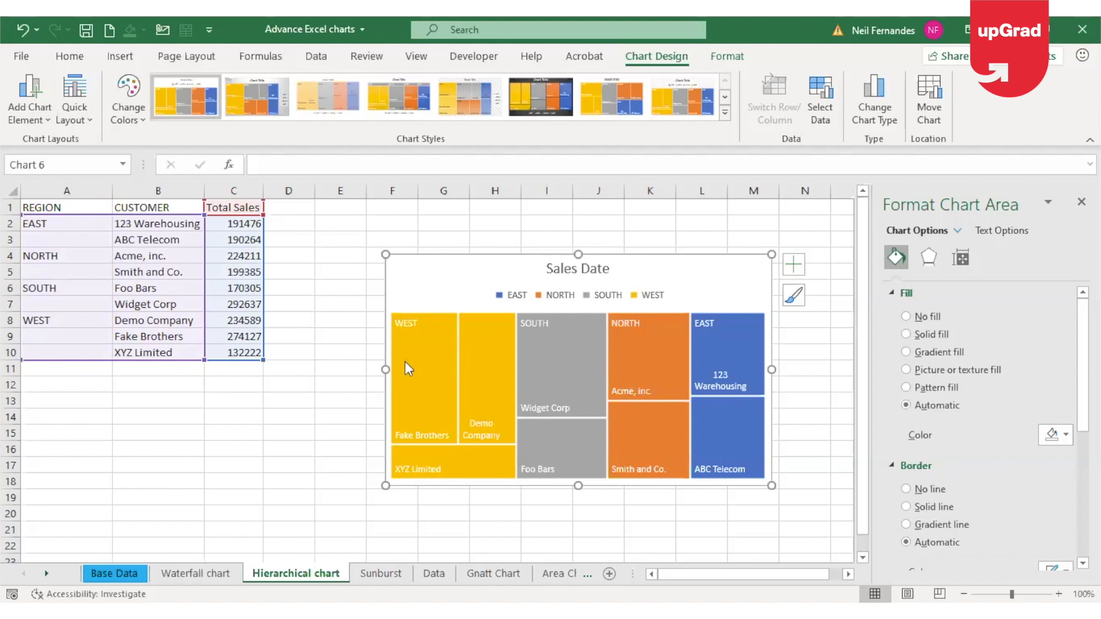
{"action": "mouse_move", "coordinate": [405, 362]}
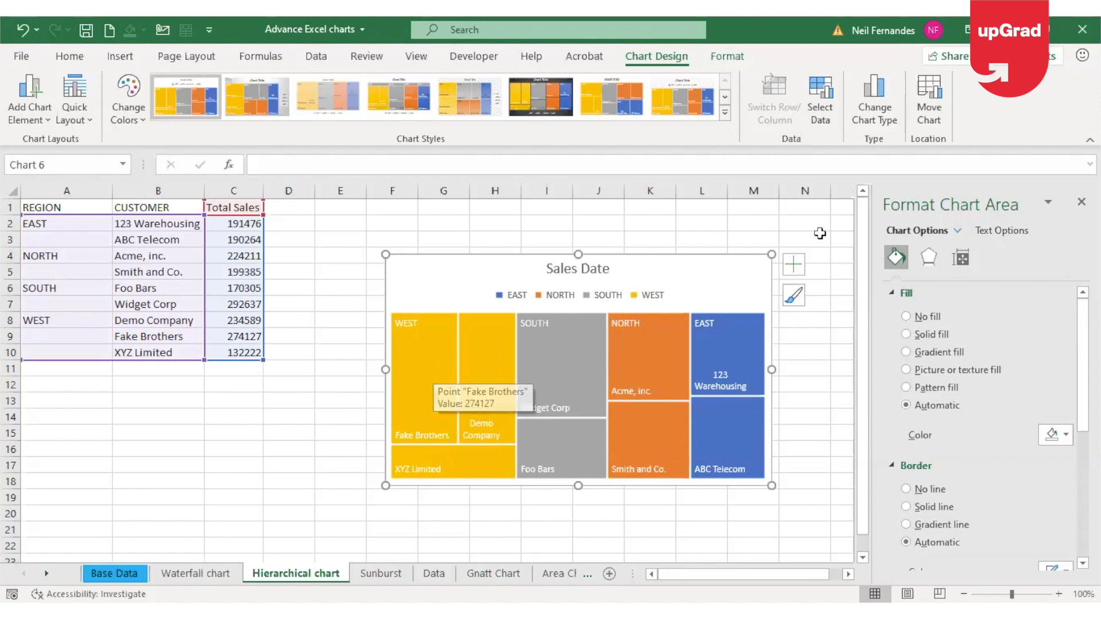
{"action": "left_click", "coordinate": [794, 267]}
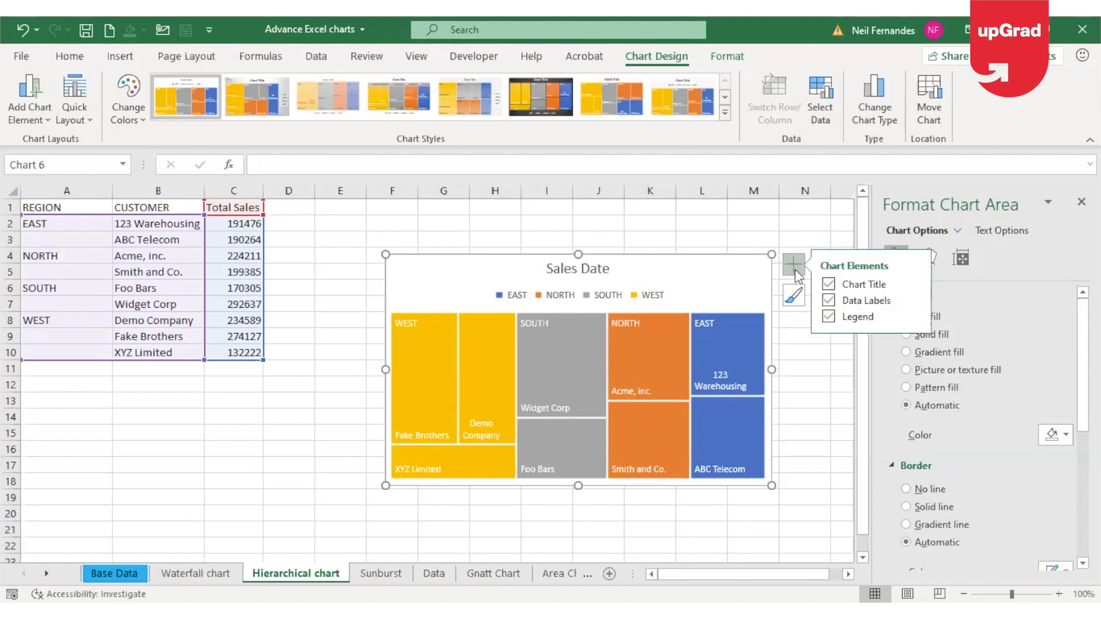
{"action": "left_click", "coordinate": [919, 300]}
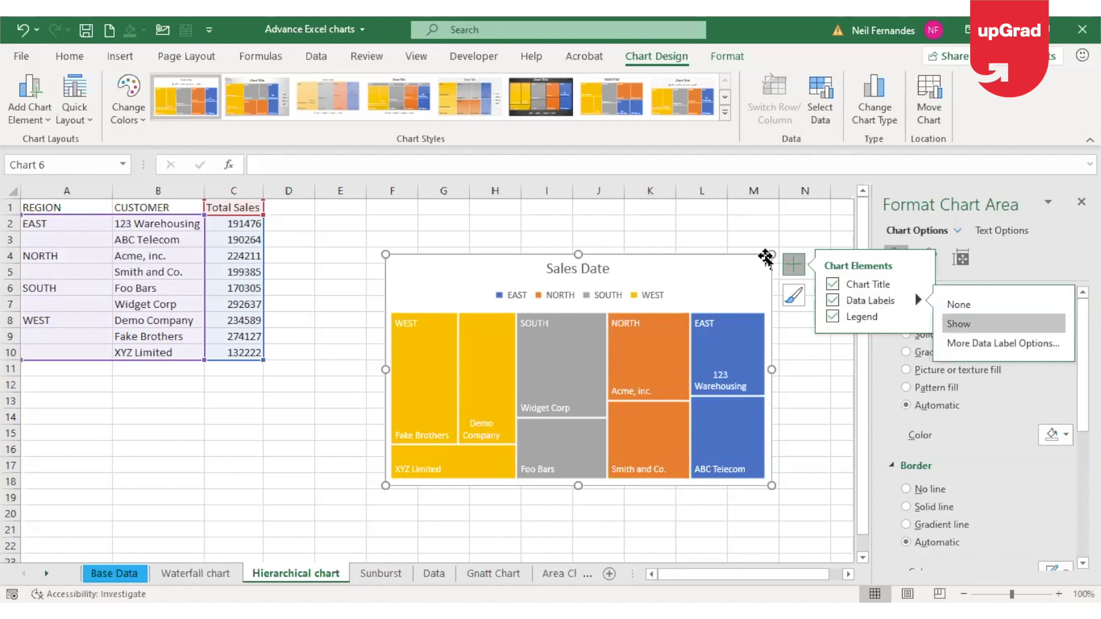
{"action": "left_click", "coordinate": [787, 264]}
{"action": "left_click", "coordinate": [788, 264]}
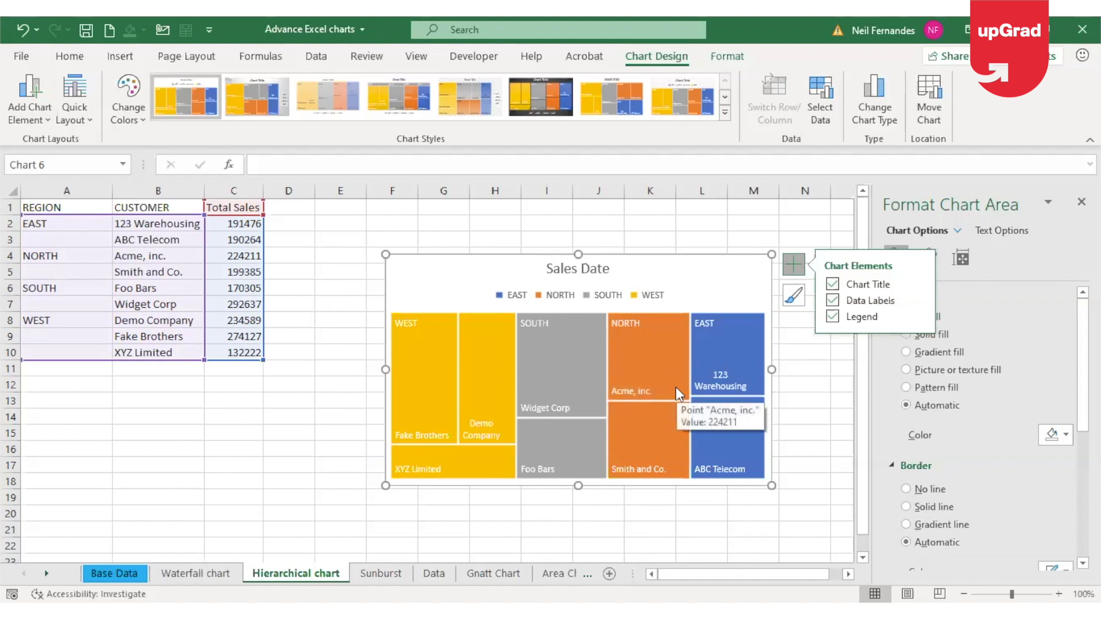
{"action": "left_click", "coordinate": [915, 298]}
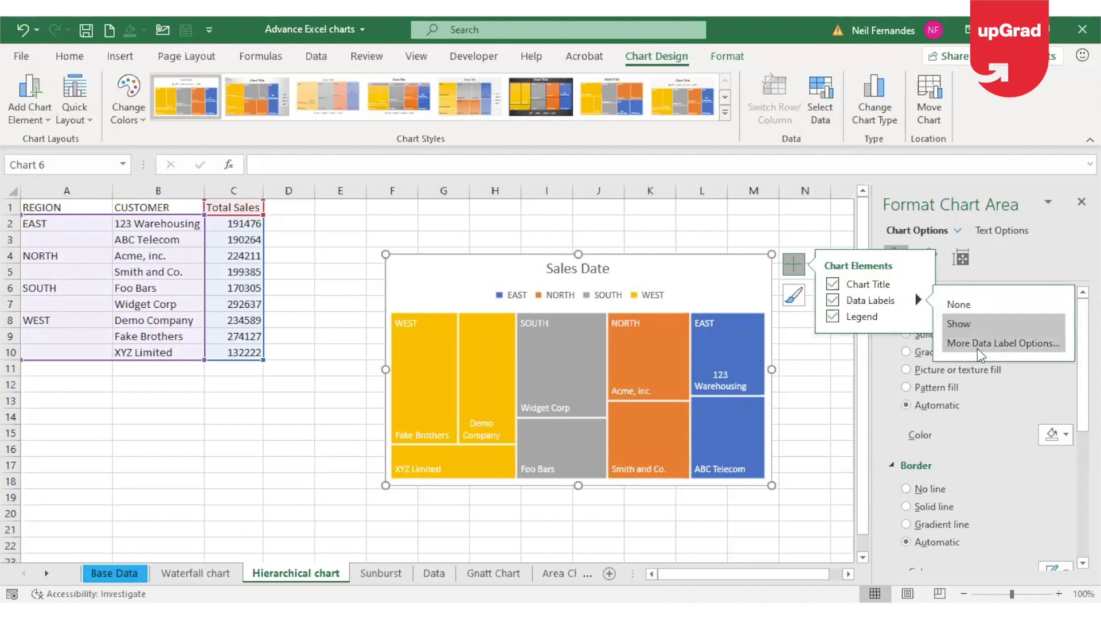
{"action": "left_click", "coordinate": [1016, 349]}
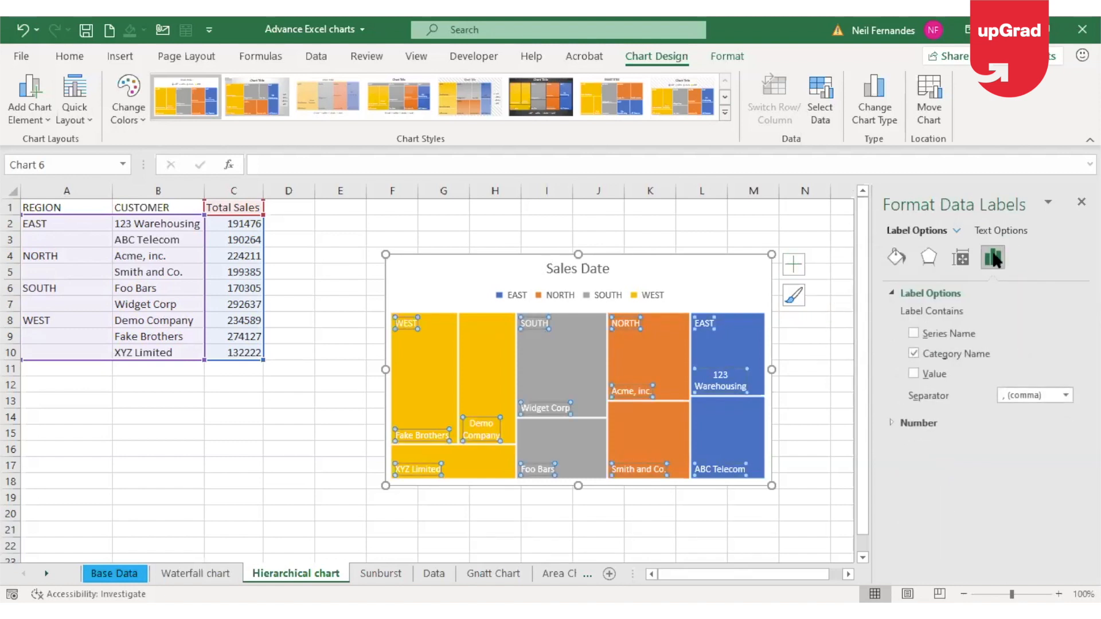
{"action": "left_click", "coordinate": [913, 374]}
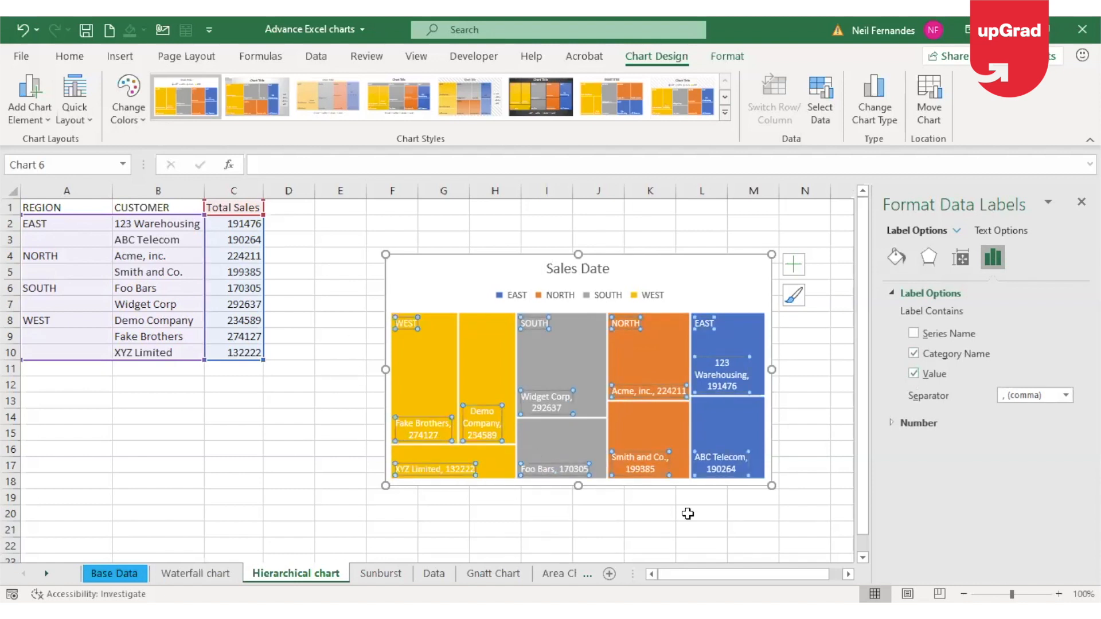
{"action": "left_click", "coordinate": [628, 520]}
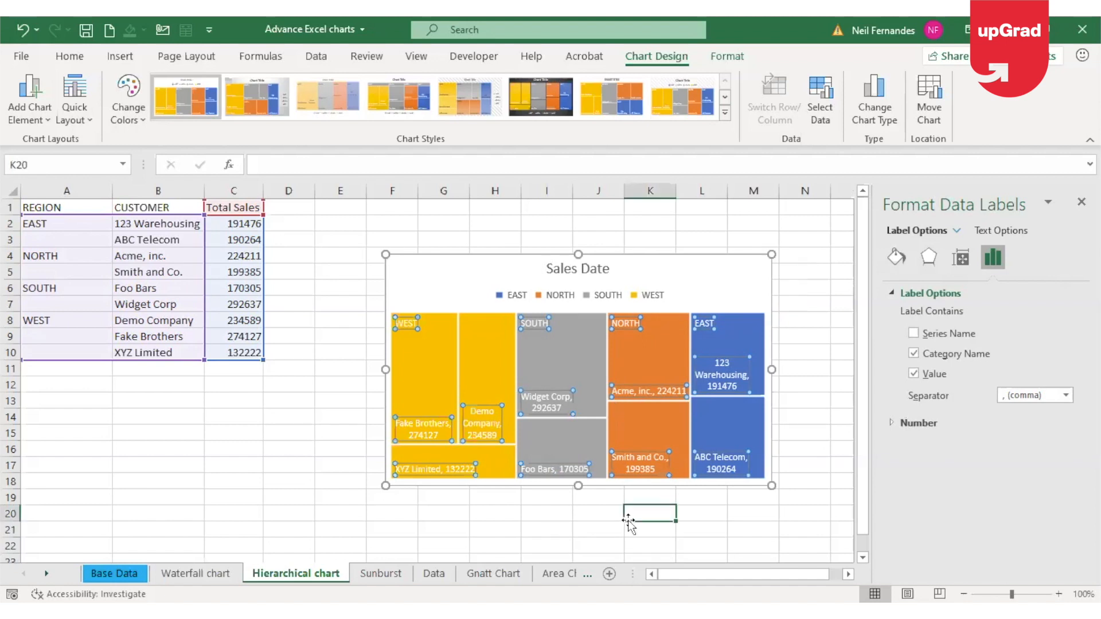
{"action": "mouse_move", "coordinate": [407, 439]}
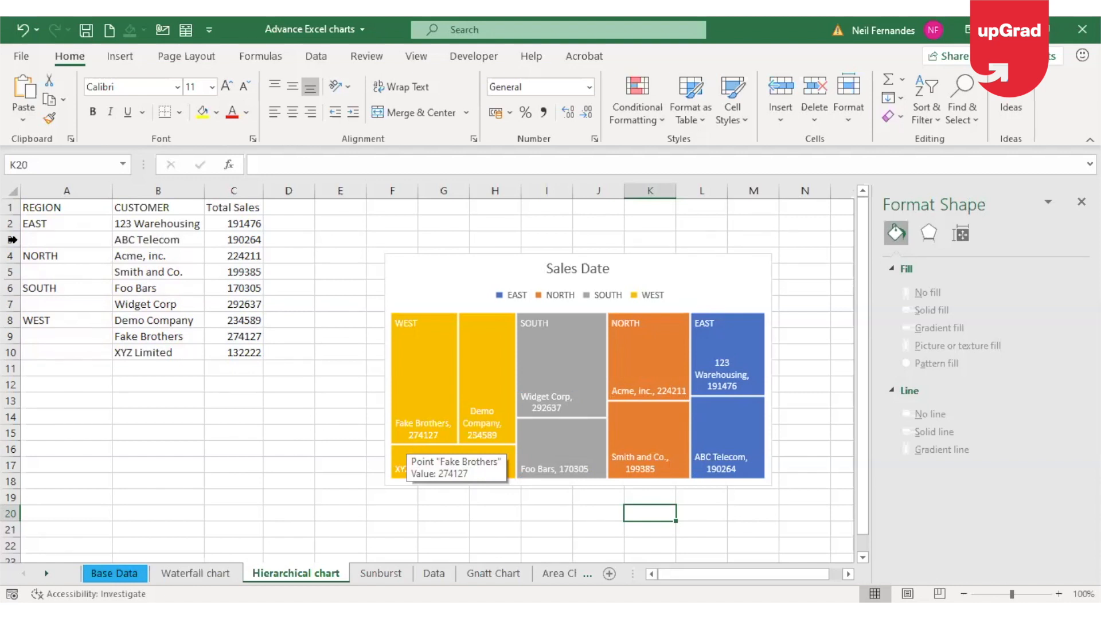
Insert a new column before the Region column, head it "Year" and enter 2017 in A2
{"action": "left_click", "coordinate": [74, 189]}
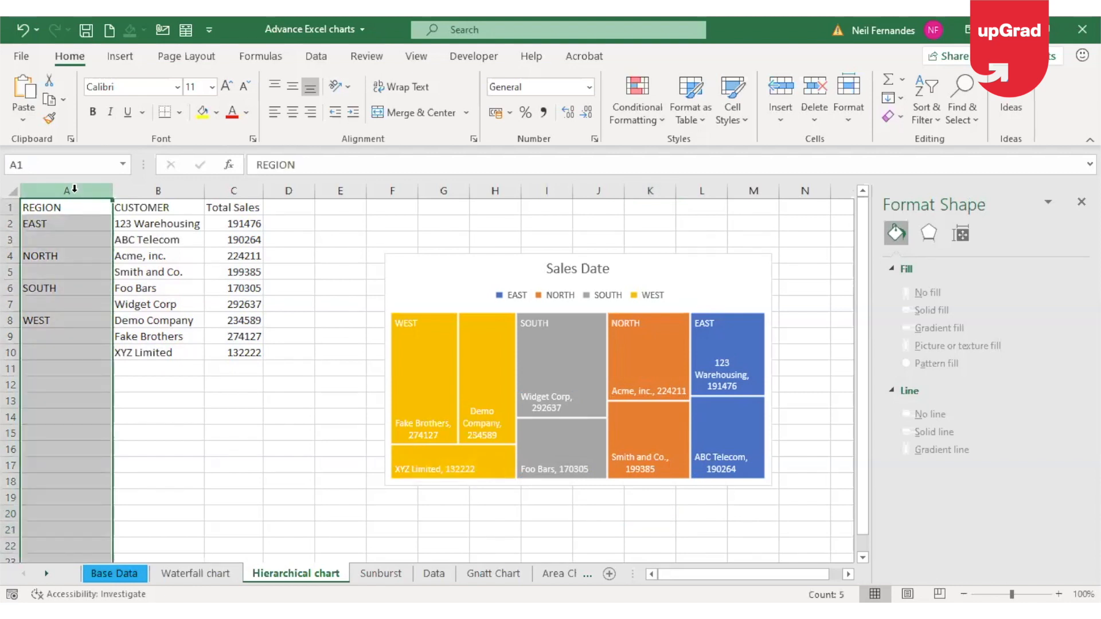
{"action": "left_click", "coordinate": [73, 190]}
{"action": "key", "text": "ctrl+plus"}
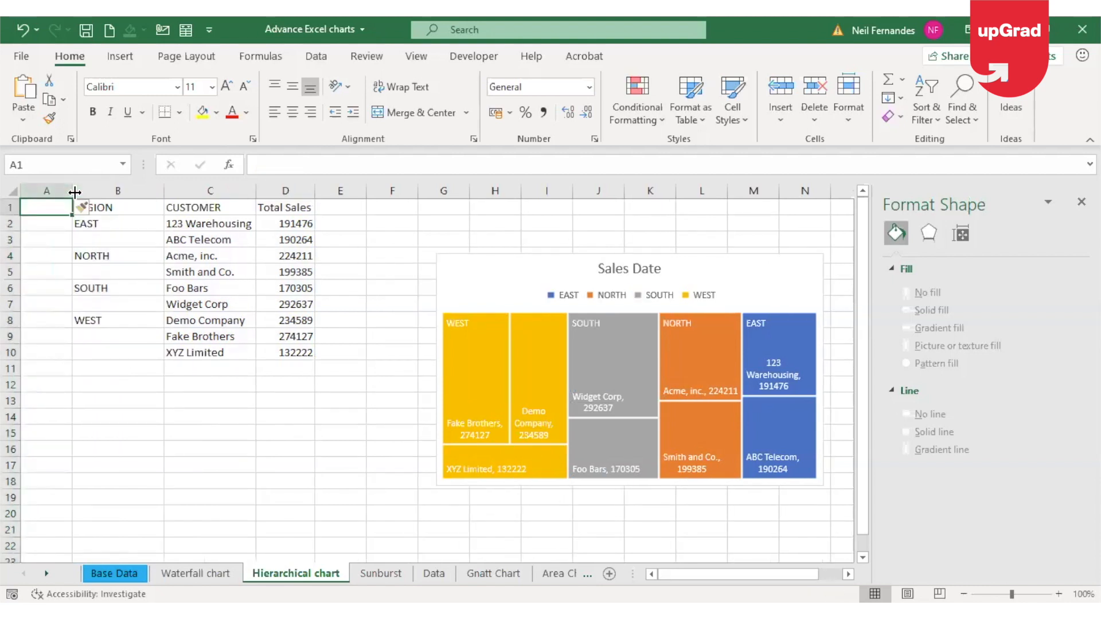
{"action": "type", "text": "Year"}
{"action": "key", "text": "Return"}
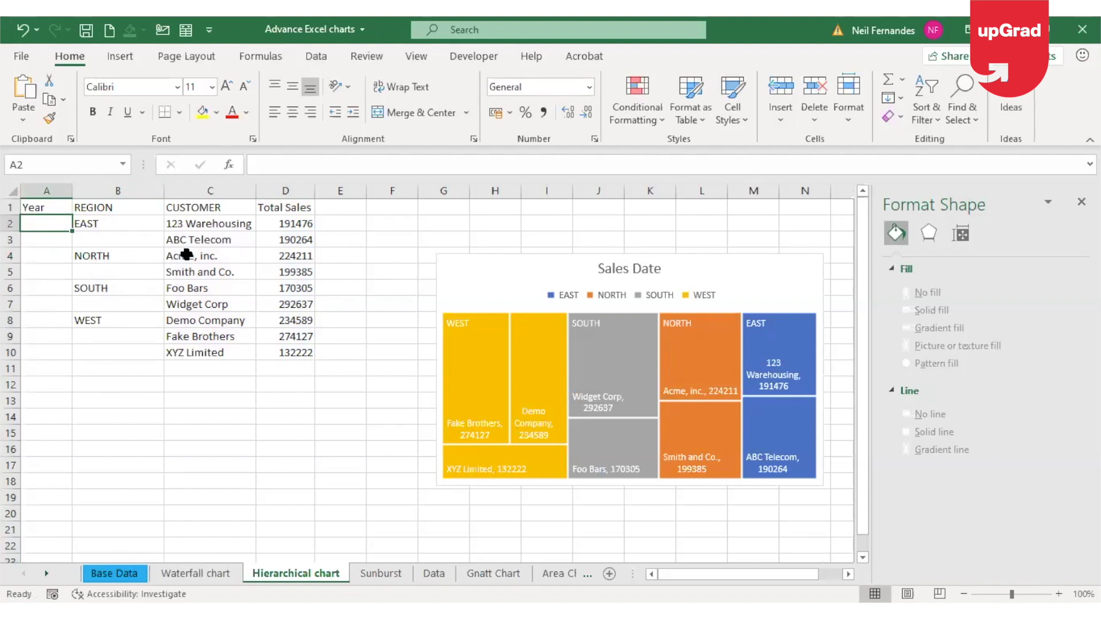
{"action": "type", "text": "2017"}
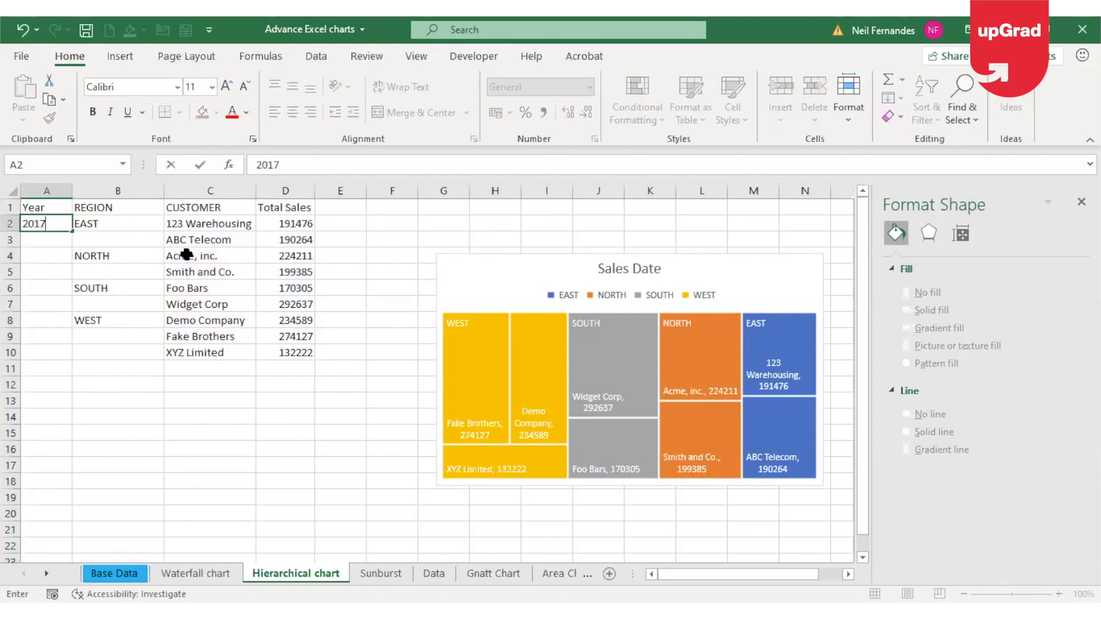
{"action": "key", "text": "Return"}
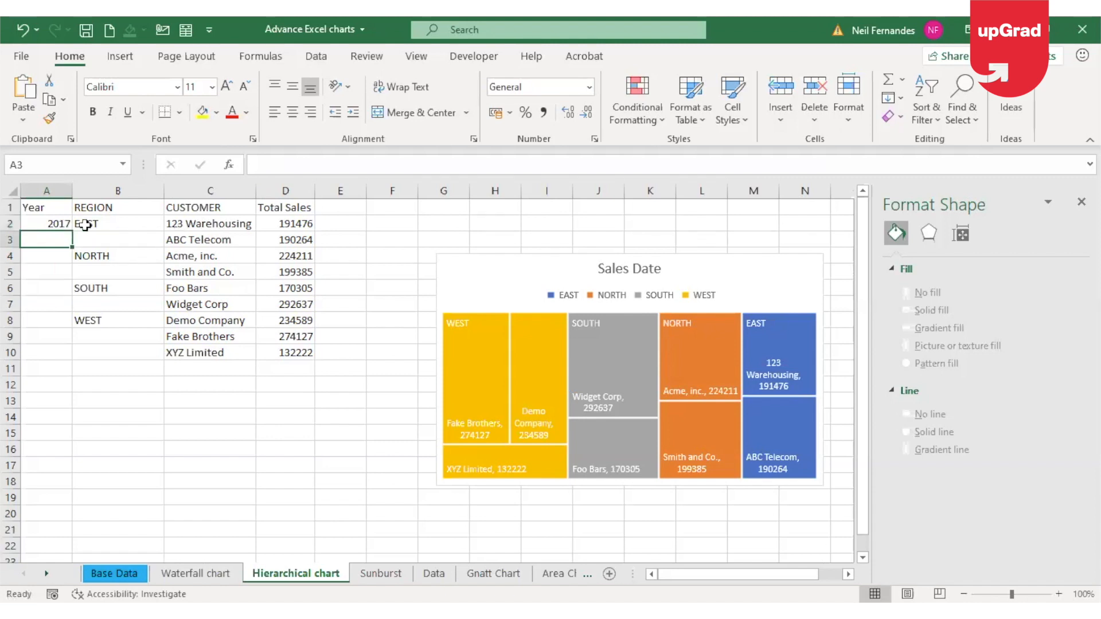
Copy the region, customer and sales rows B2:D10 directly below the table, starting at B11
{"action": "left_click", "coordinate": [106, 221]}
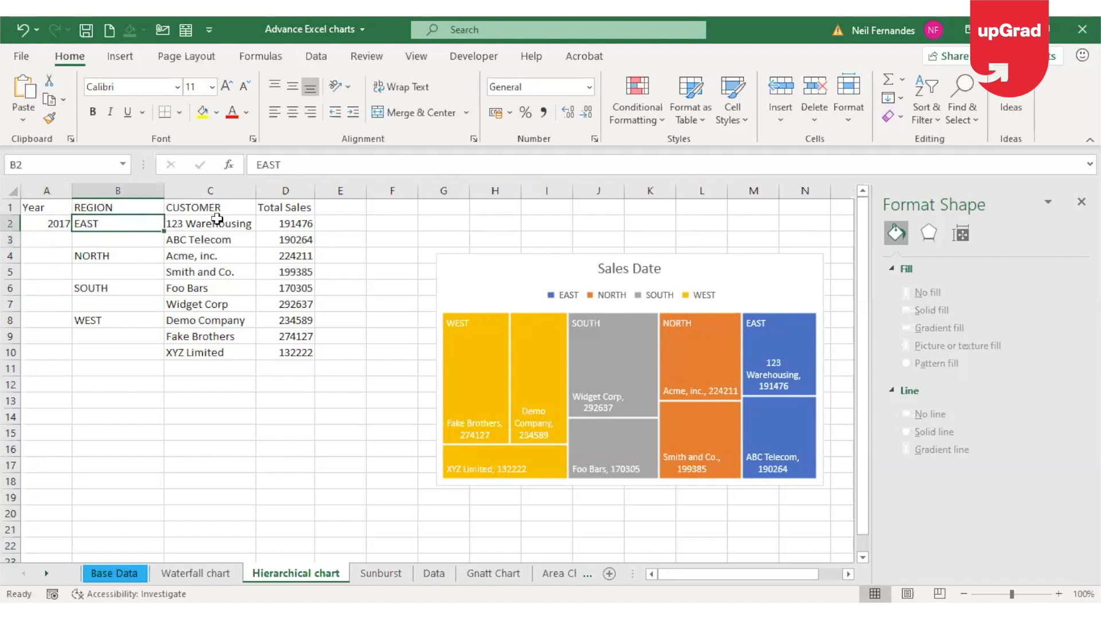
{"action": "left_click_drag", "start_coordinate": [217, 218], "coordinate": [290, 352]}
{"action": "key", "text": "ctrl+c"}
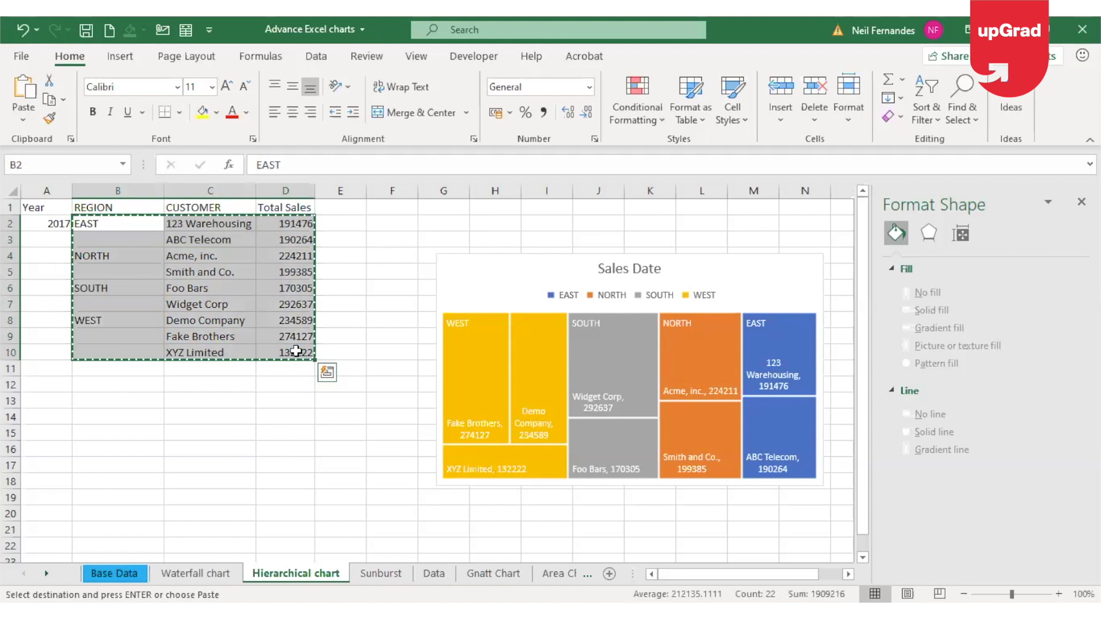
{"action": "key", "text": "Down"}
{"action": "key", "text": "Down"}
{"action": "key", "text": "Down"}
{"action": "key", "text": "Down"}
{"action": "key", "text": "Down"}
{"action": "key", "text": "Down"}
{"action": "key", "text": "Down"}
{"action": "key", "text": "Down"}
{"action": "key", "text": "Down"}
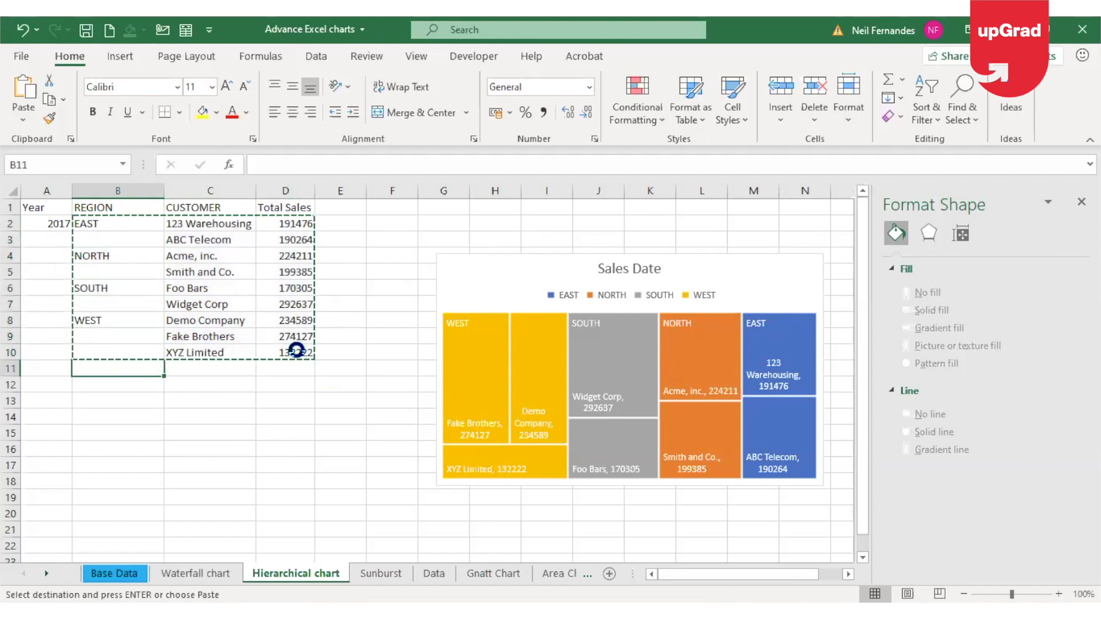
{"action": "key", "text": "ctrl+v"}
Enter the year 2018 in A11 for the copied block and clear that block's WEST rows, B17:D19
{"action": "left_click", "coordinate": [49, 366]}
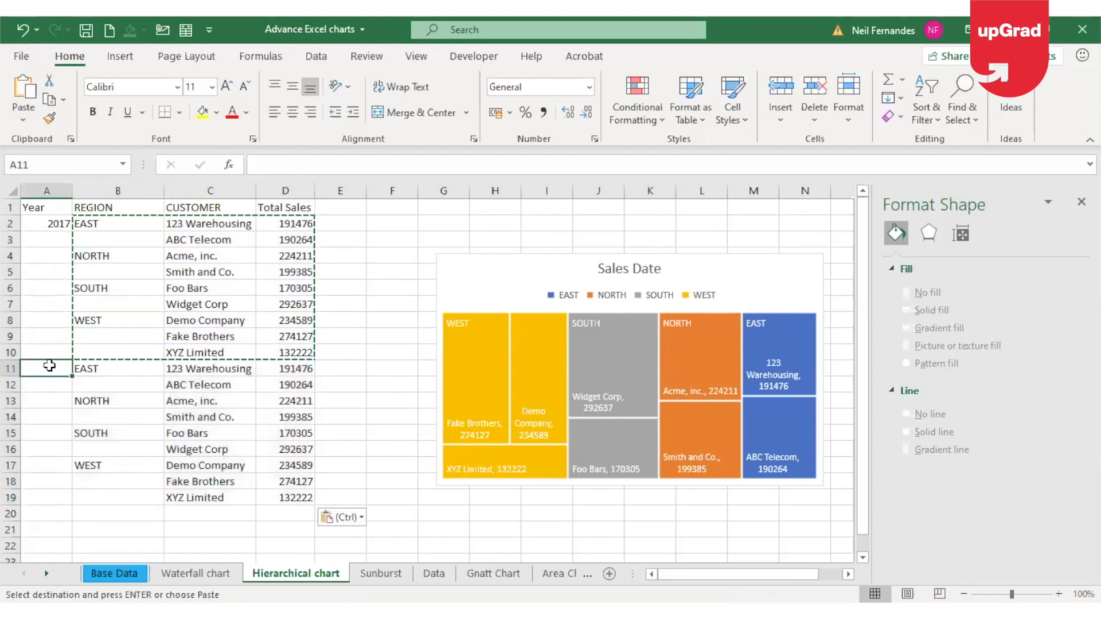
{"action": "type", "text": "2018"}
{"action": "key", "text": "Return"}
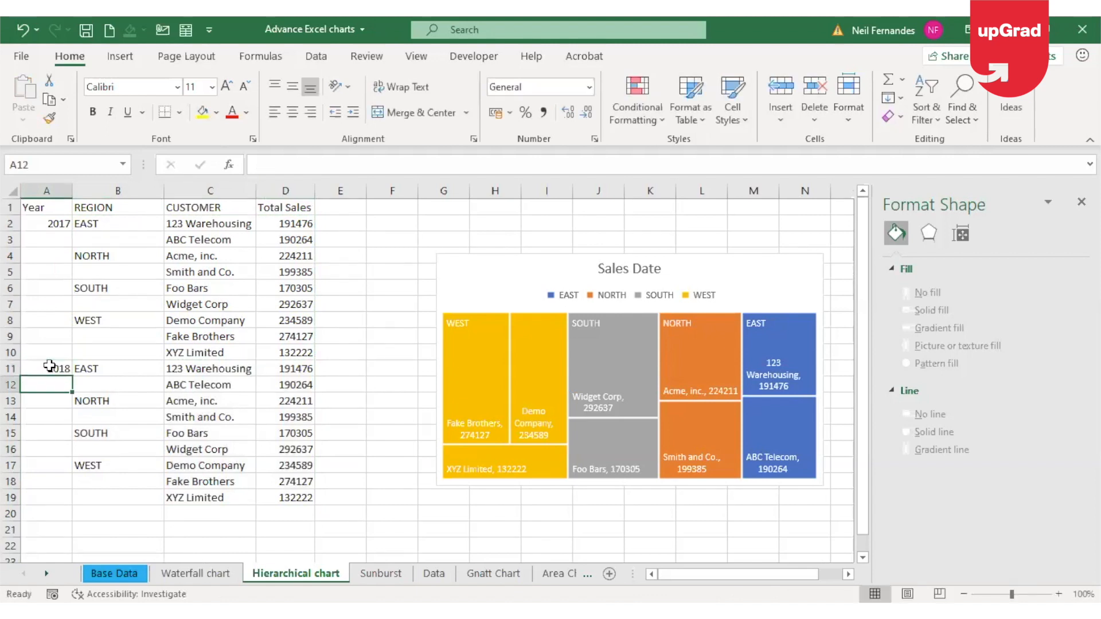
{"action": "left_click_drag", "start_coordinate": [91, 462], "coordinate": [302, 498]}
{"action": "key", "text": "Delete"}
Copy the 2018 block's EAST, NORTH and SOUTH rows to B17 and enter the year 2019 in A17
{"action": "left_click_drag", "start_coordinate": [115, 370], "coordinate": [287, 453]}
{"action": "key", "text": "ctrl+c"}
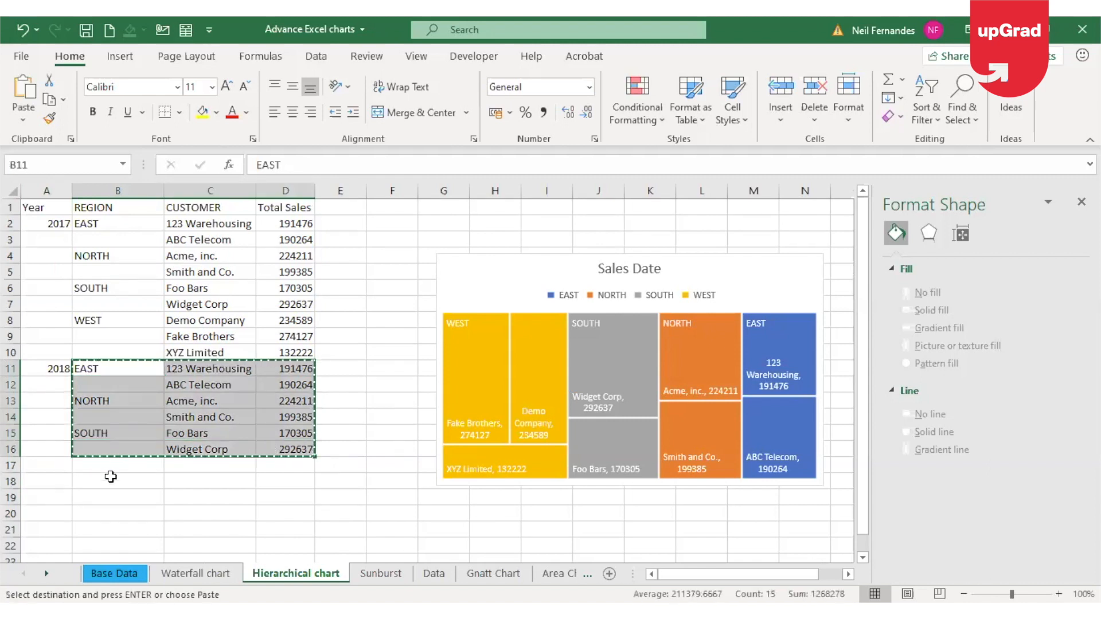
{"action": "left_click", "coordinate": [109, 463]}
{"action": "key", "text": "ctrl+v"}
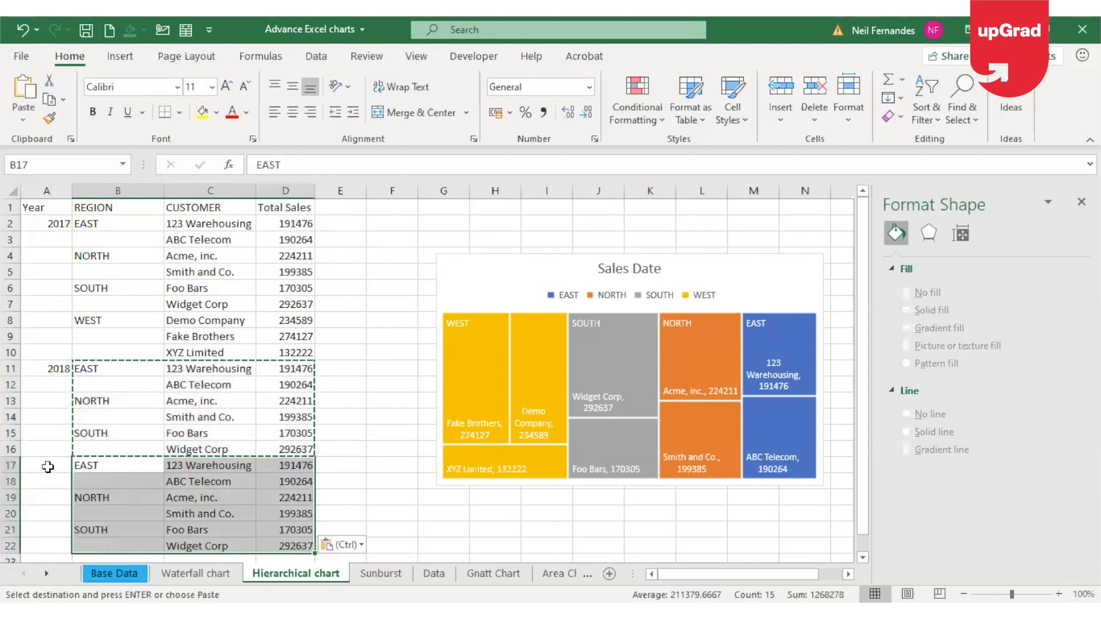
{"action": "left_click", "coordinate": [48, 467]}
{"action": "type", "text": "2019"}
{"action": "key", "text": "Return"}
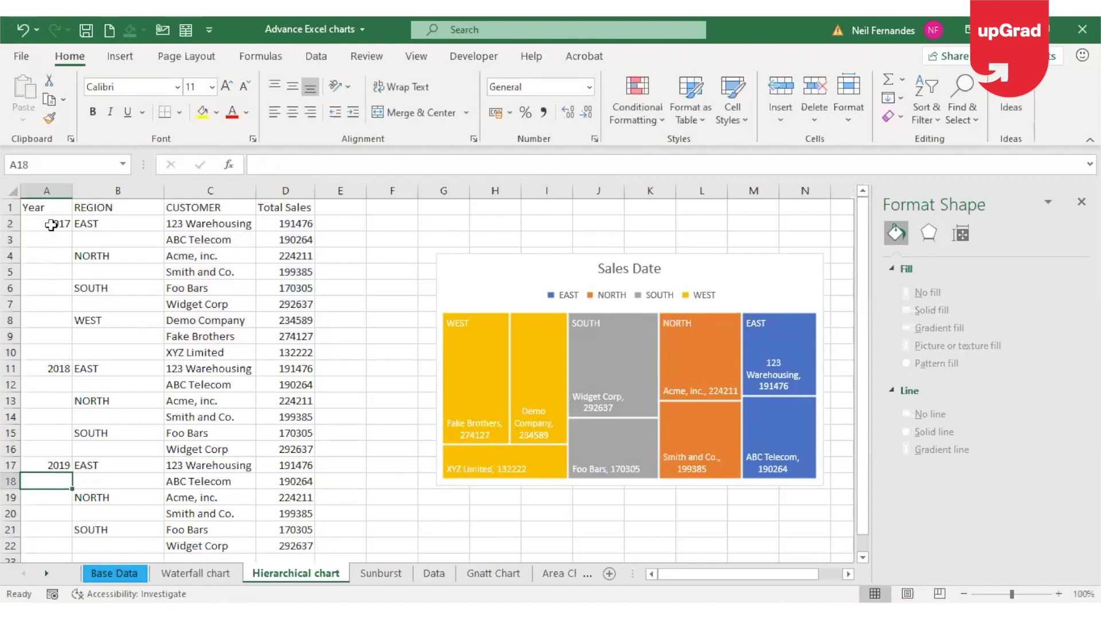
Delete the "Sales Date" treemap from the sheet
{"action": "left_click", "coordinate": [491, 273]}
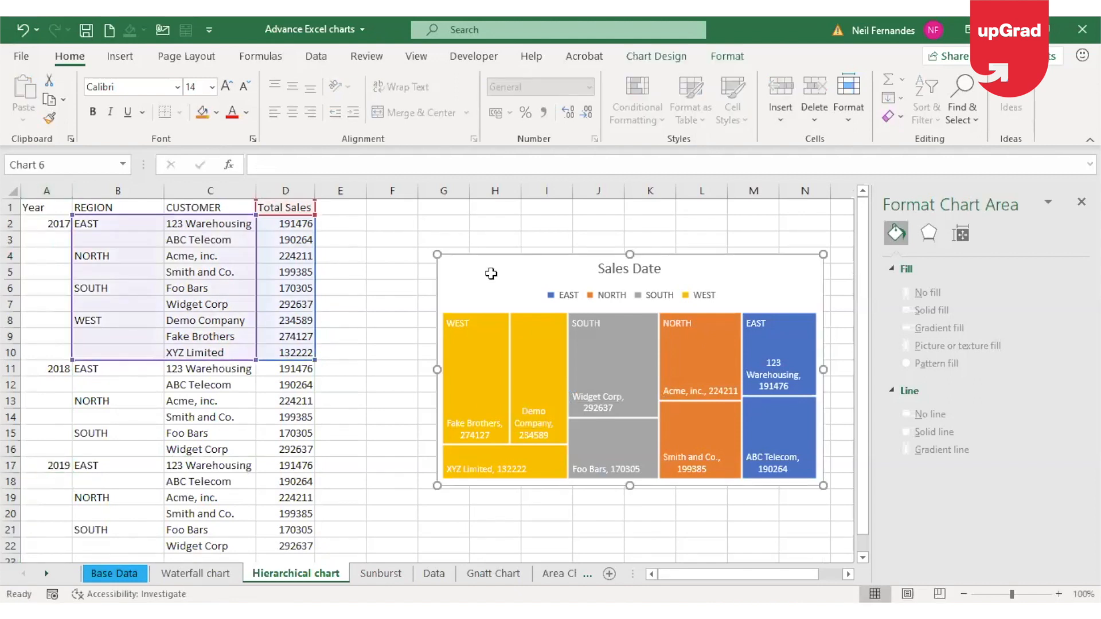
{"action": "key", "text": "Delete"}
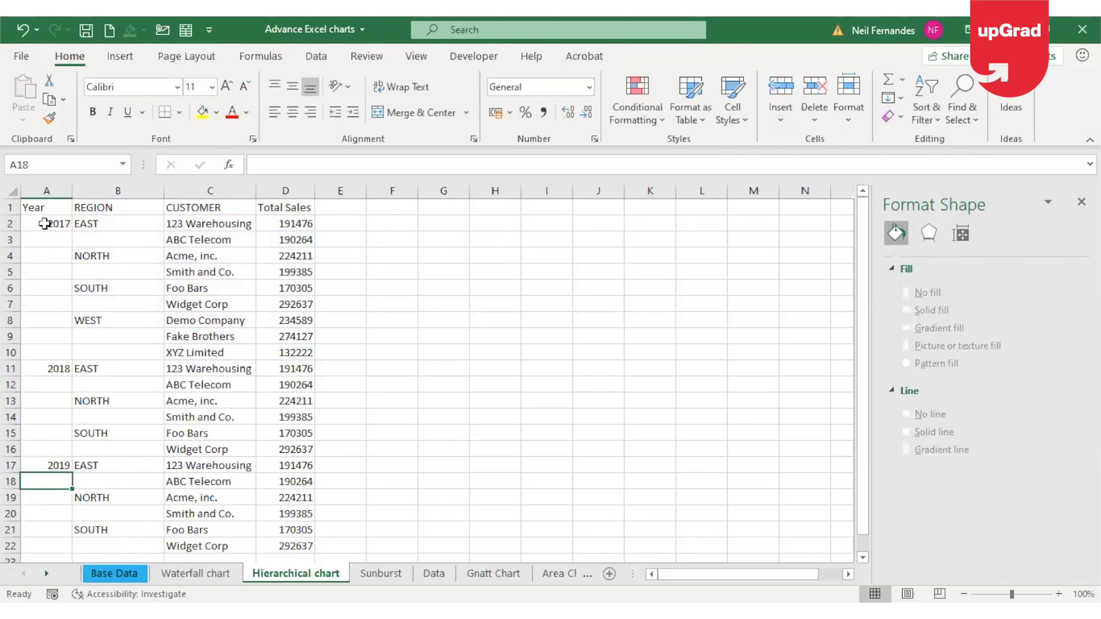
Insert a Treemap chart from the year, region, customer and sales table, then place and widen it over columns E to N
{"action": "left_click", "coordinate": [115, 267]}
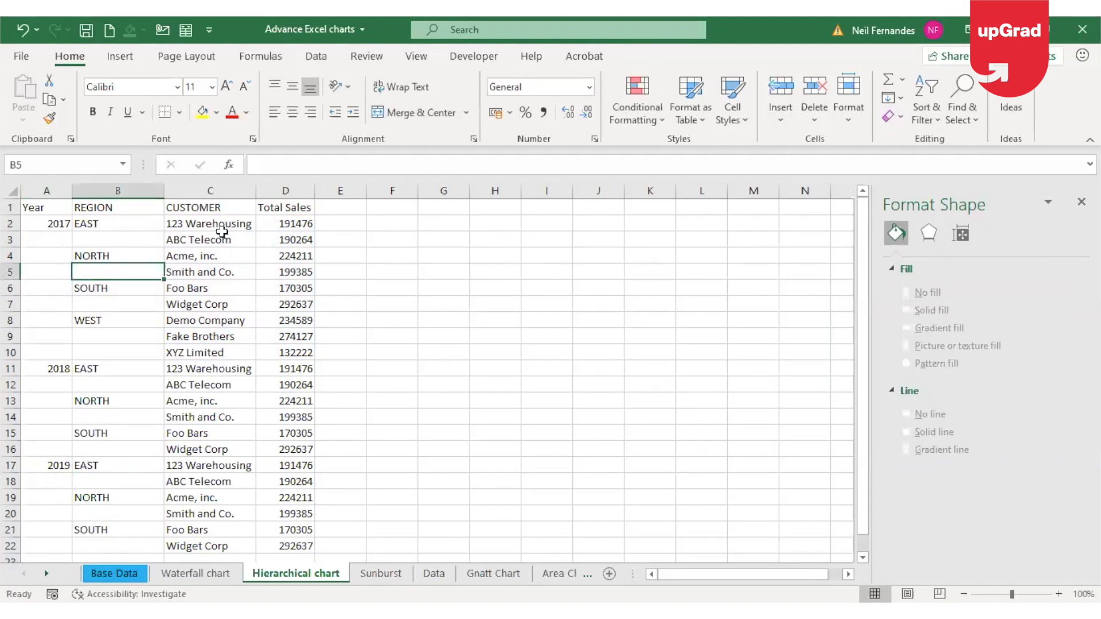
{"action": "left_click", "coordinate": [120, 56]}
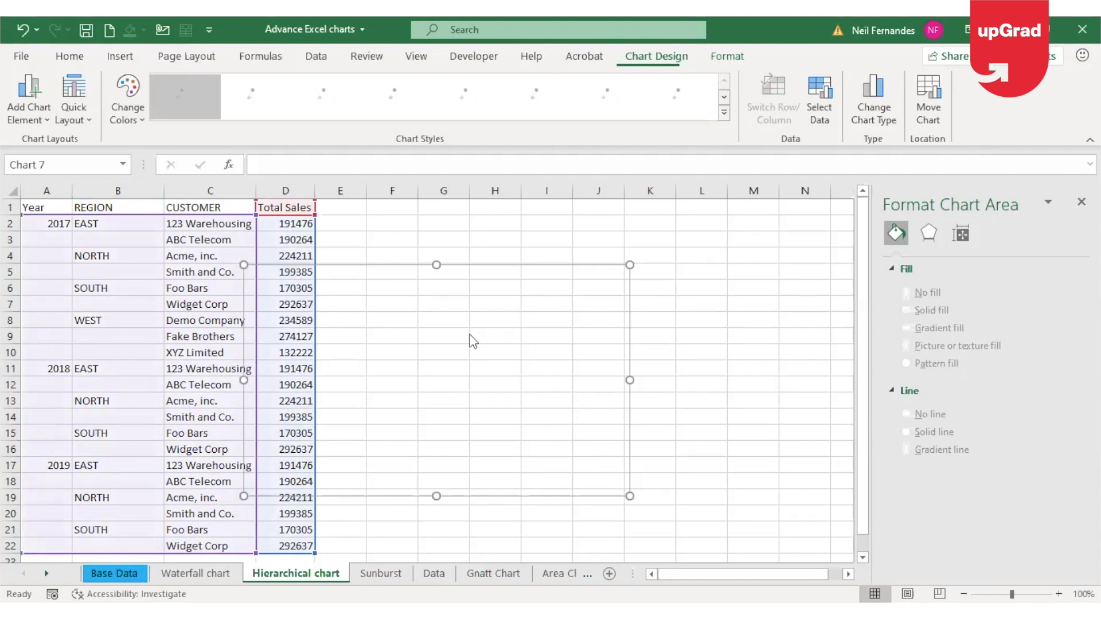
{"action": "left_click_drag", "start_coordinate": [590, 276], "coordinate": [687, 256]}
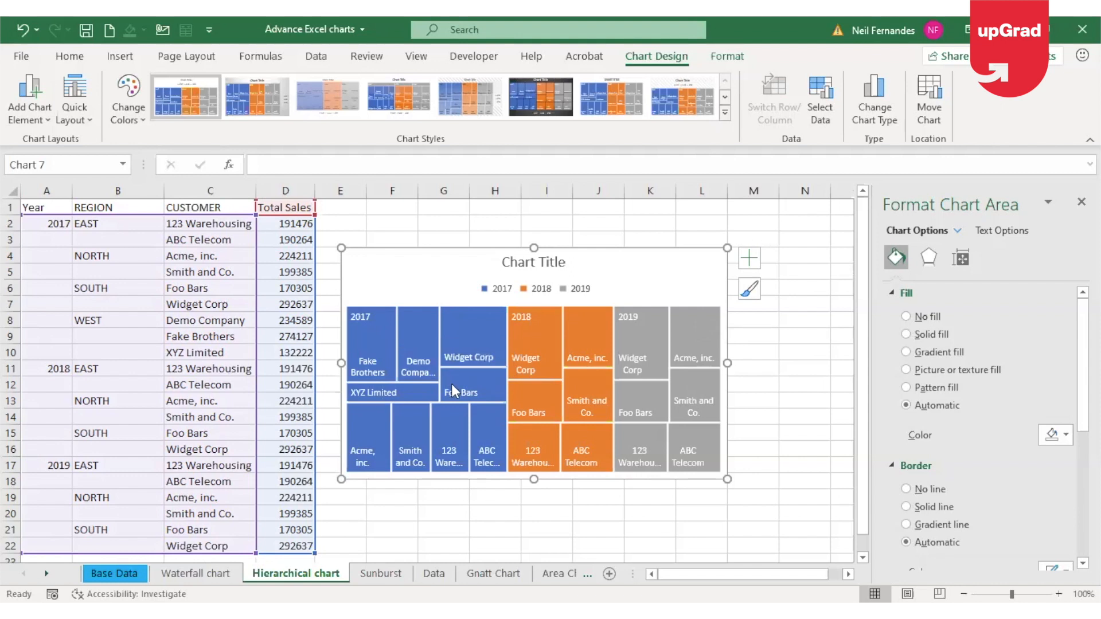
{"action": "mouse_move", "coordinate": [452, 386]}
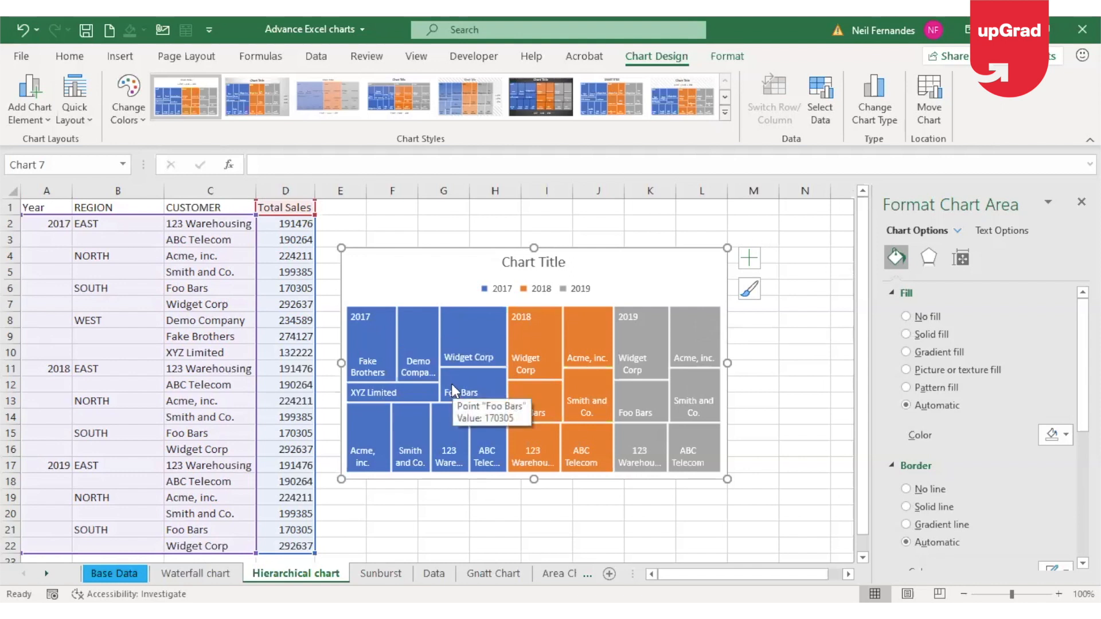
{"action": "left_click_drag", "start_coordinate": [822, 364], "coordinate": [832, 362]}
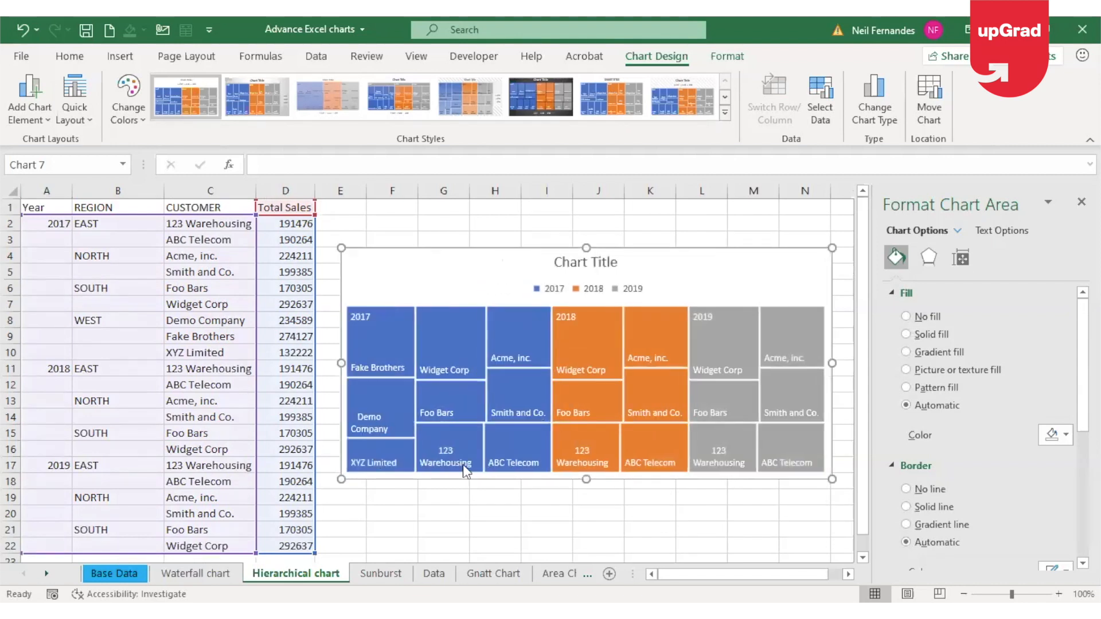
{"action": "mouse_move", "coordinate": [463, 465]}
{"action": "mouse_move", "coordinate": [618, 352]}
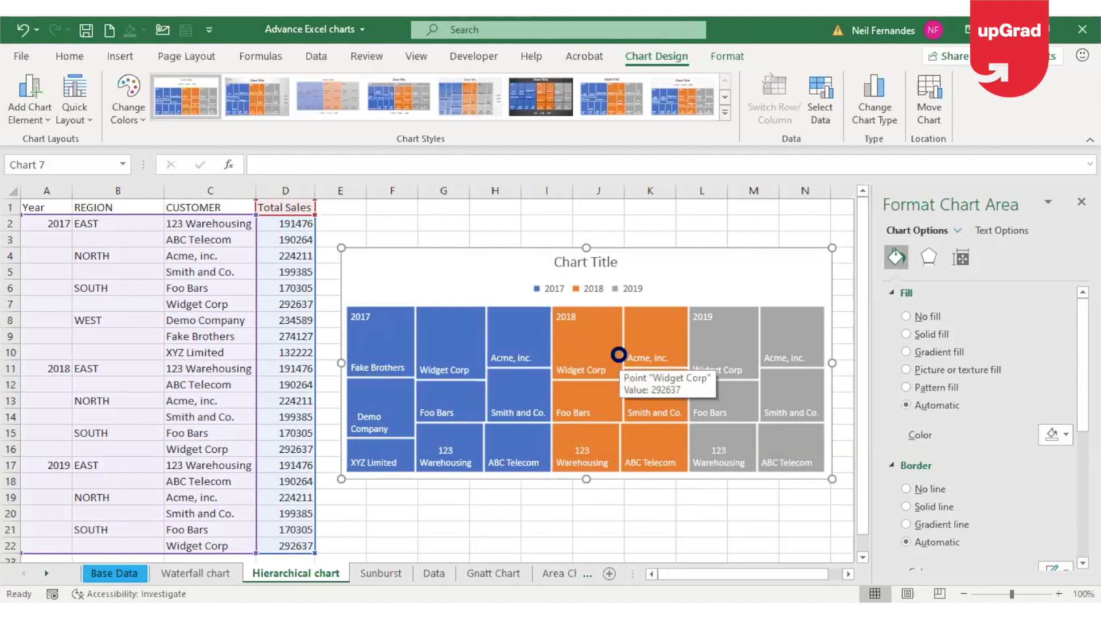
Undo the resizing, move and insertion of the year-based treemap
{"action": "key", "text": "ctrl+z"}
{"action": "key", "text": "ctrl+z"}
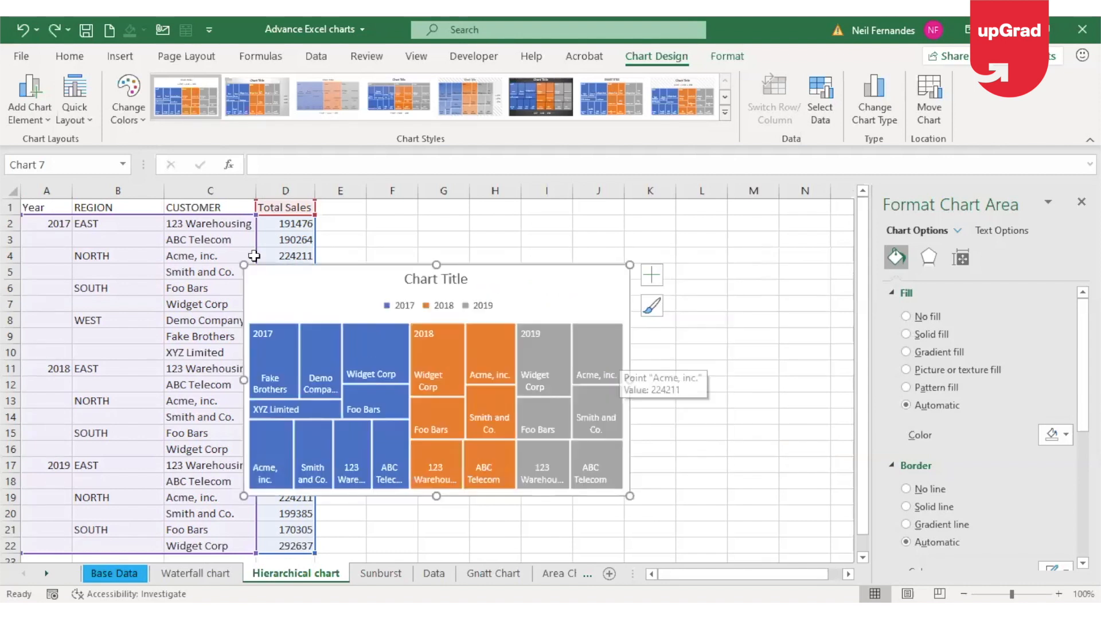
{"action": "key", "text": "ctrl+z"}
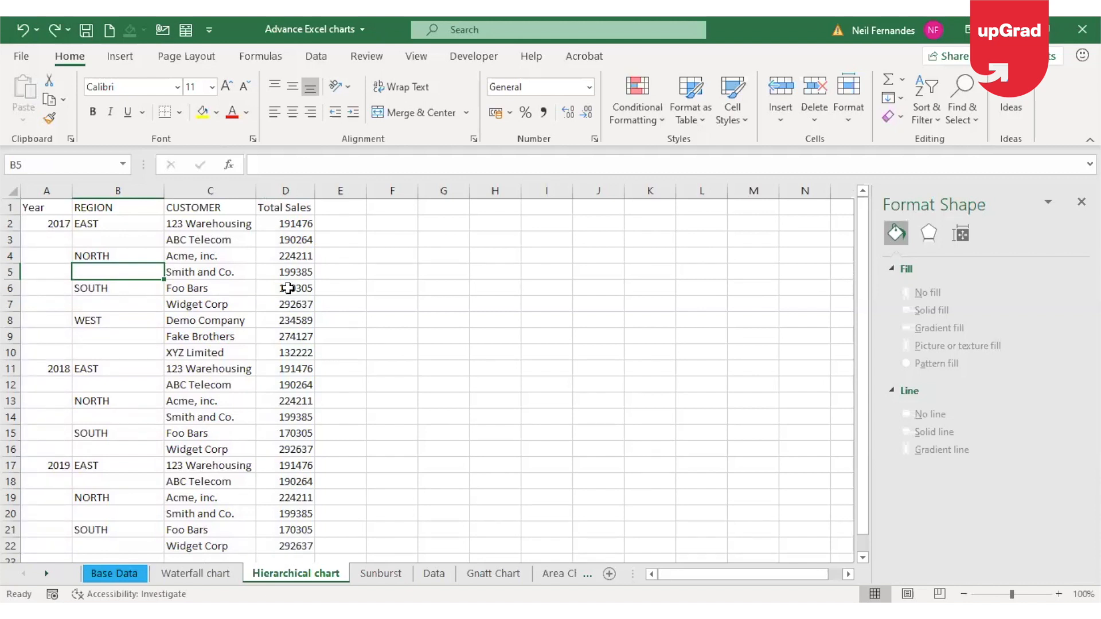
{"action": "left_click", "coordinate": [55, 203]}
{"action": "left_click", "coordinate": [294, 523], "text": "shift"}
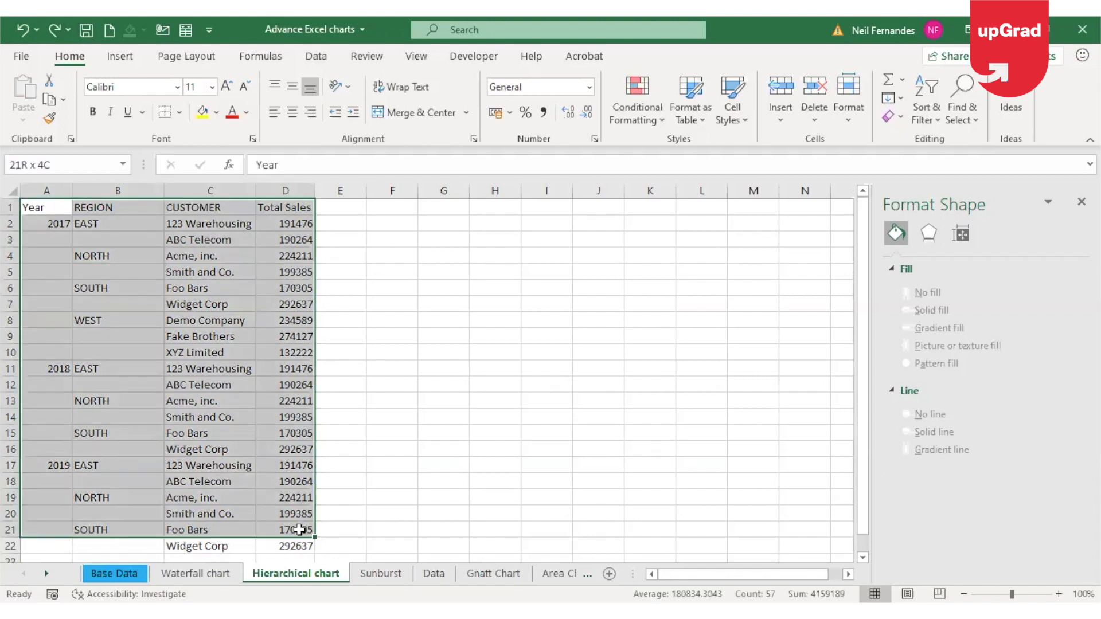
{"action": "left_click", "coordinate": [153, 337]}
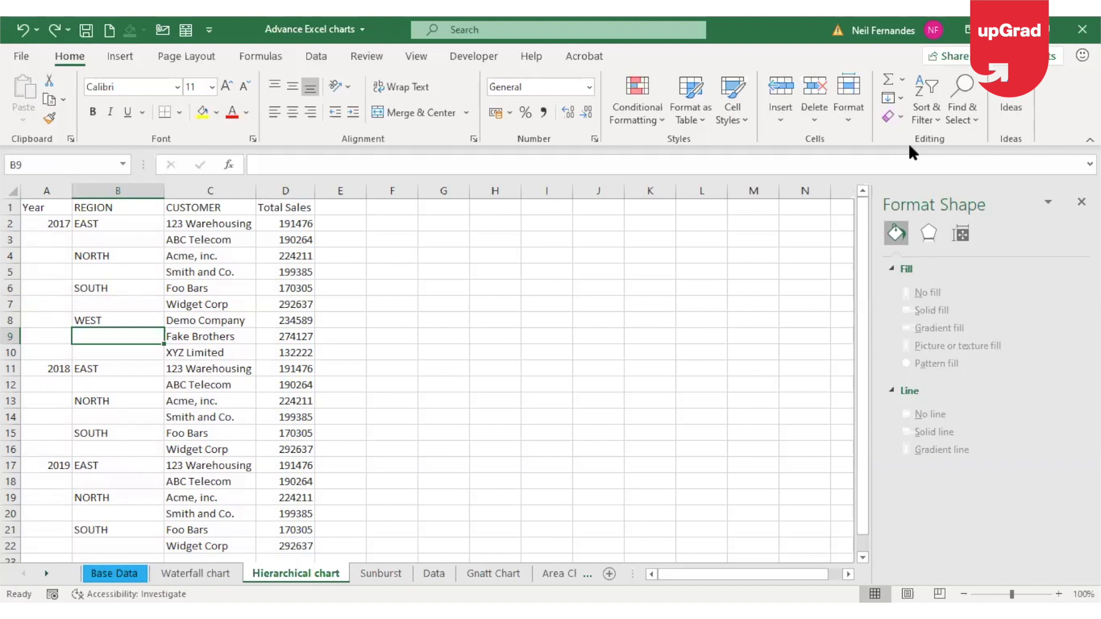
{"action": "key", "text": "ctrl+Page_Down"}
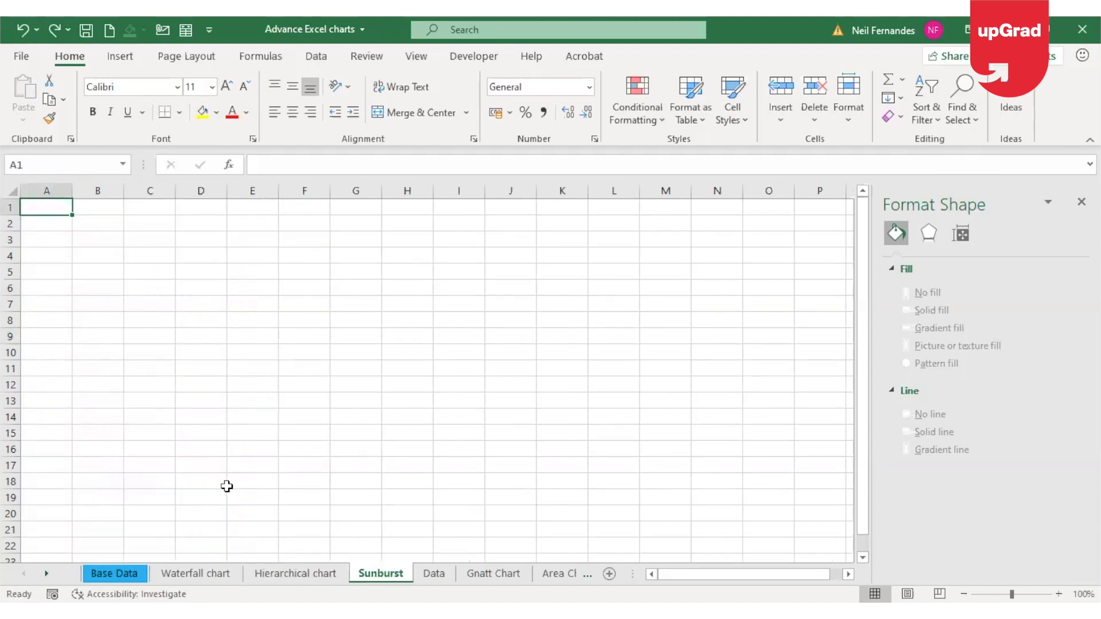
{"action": "left_click", "coordinate": [295, 573]}
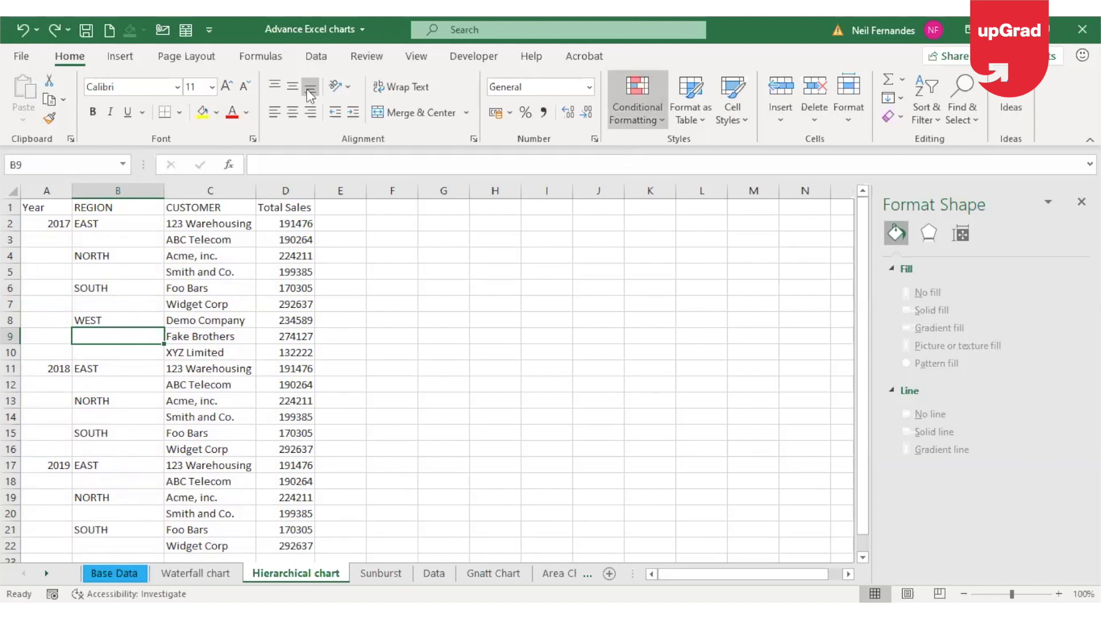
Insert a Sunburst chart from the year, region, customer and sales table, then place and enlarge it over columns F to N
{"action": "left_click", "coordinate": [120, 56]}
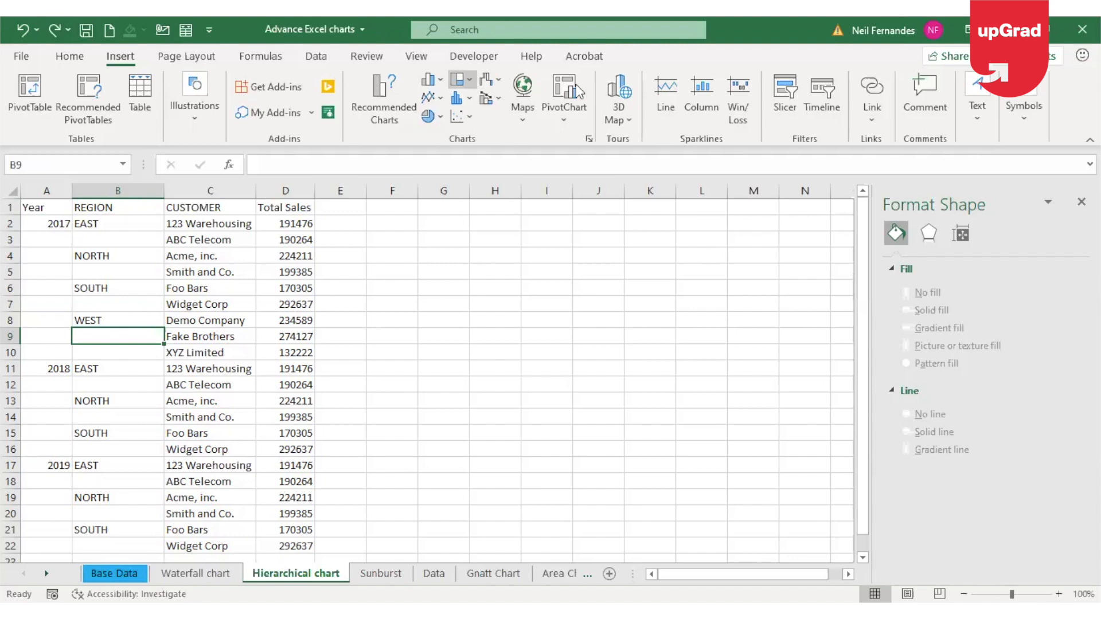
{"action": "left_click", "coordinate": [479, 214]}
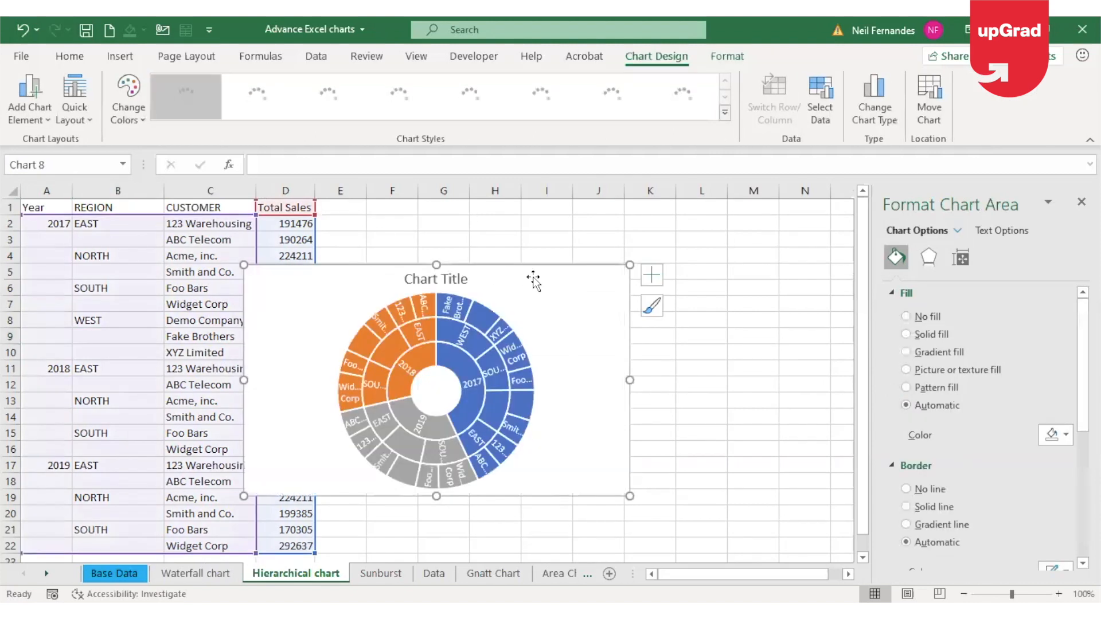
{"action": "left_click_drag", "start_coordinate": [533, 279], "coordinate": [687, 271]}
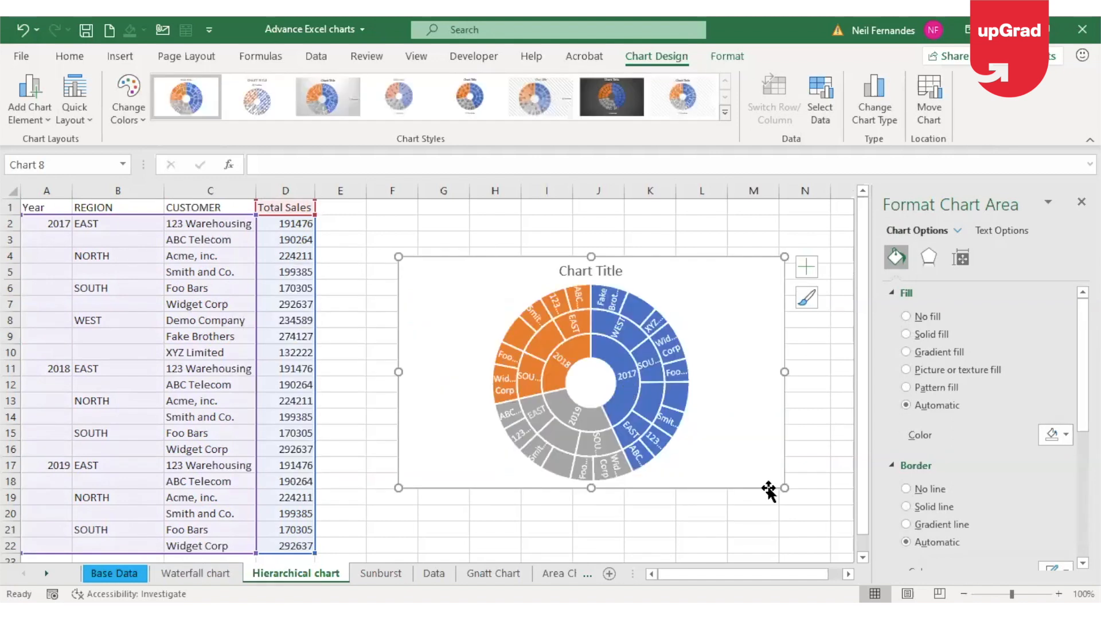
{"action": "left_click_drag", "start_coordinate": [782, 488], "coordinate": [818, 537]}
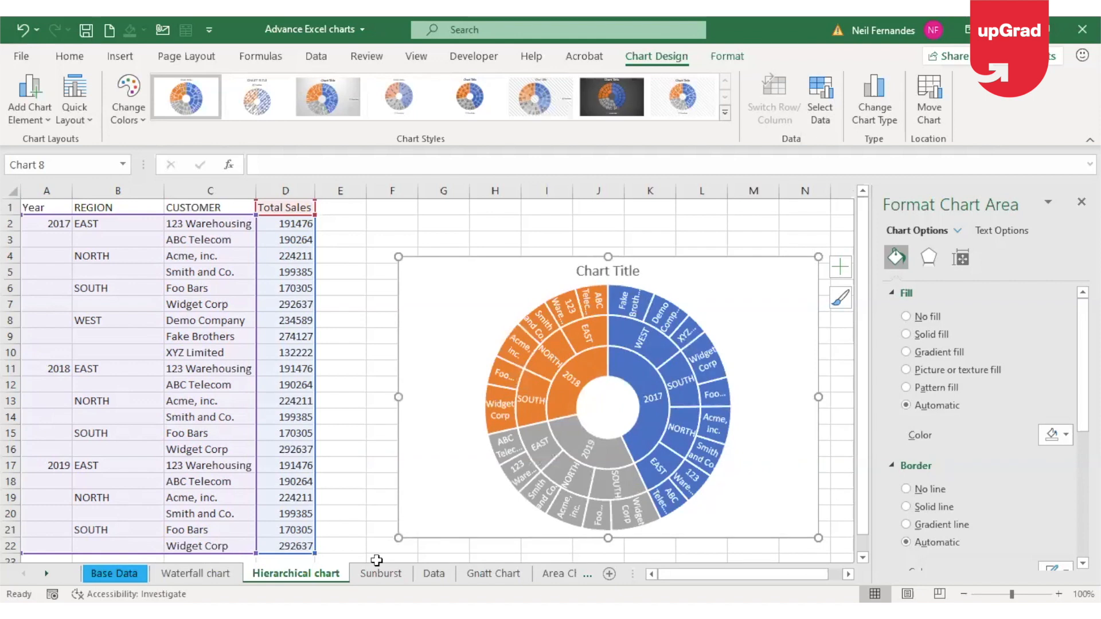
{"action": "left_click_drag", "start_coordinate": [400, 539], "coordinate": [356, 560]}
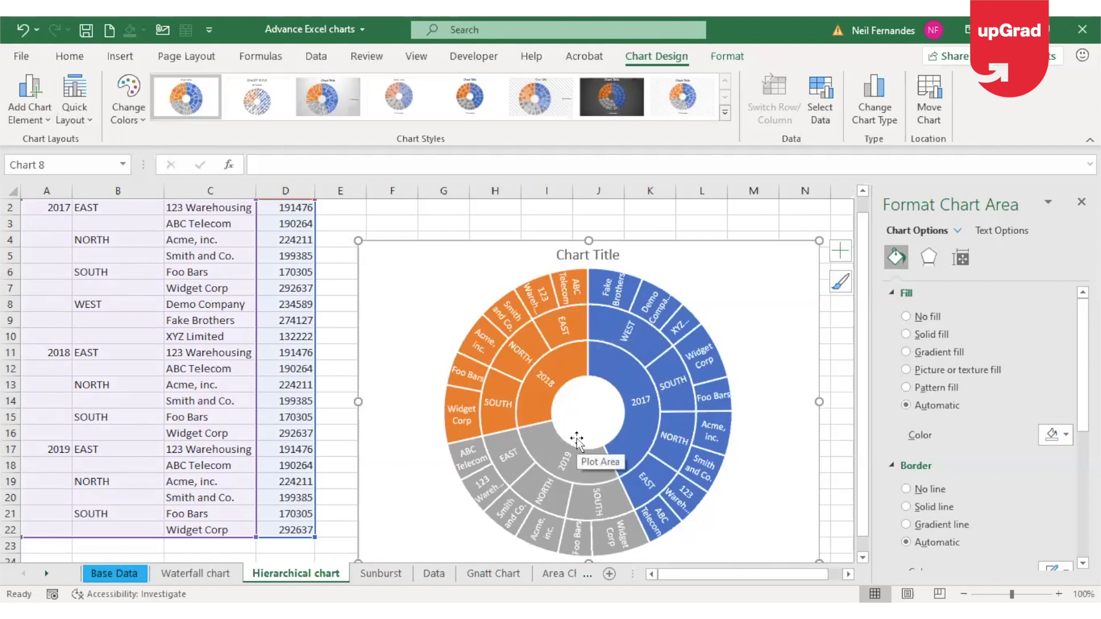
Enlarge the sunburst chart upward to row 2 and out to the far edge of column N
{"action": "left_click", "coordinate": [58, 269]}
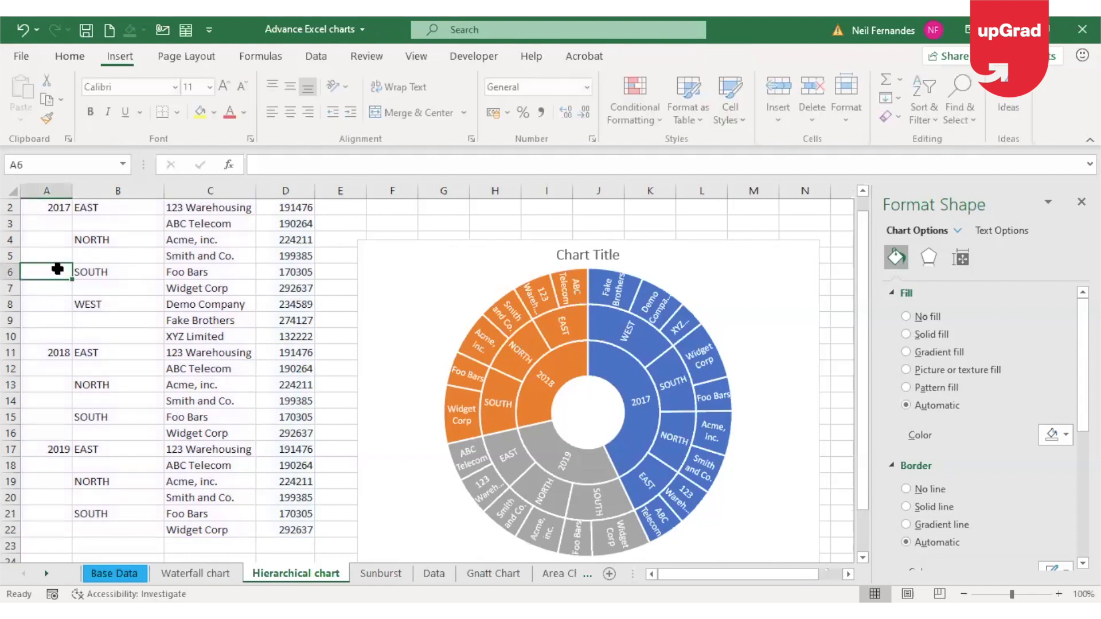
{"action": "key", "text": "Up"}
{"action": "key", "text": "Up"}
{"action": "key", "text": "Up"}
{"action": "key", "text": "Up"}
{"action": "key", "text": "Up"}
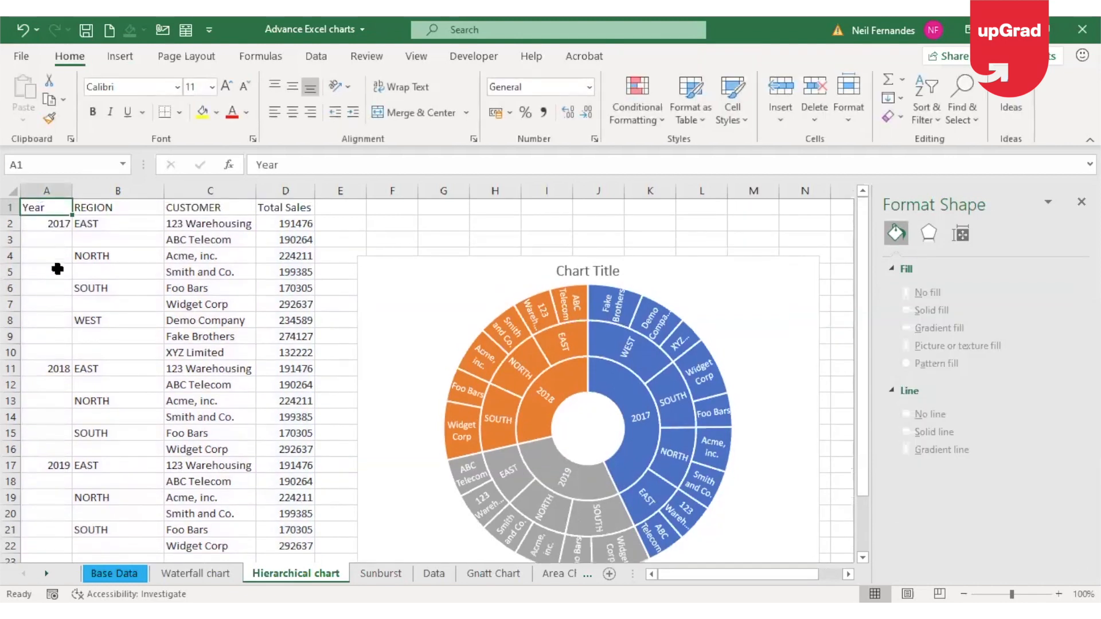
{"action": "mouse_move", "coordinate": [560, 308]}
{"action": "left_click", "coordinate": [209, 234]}
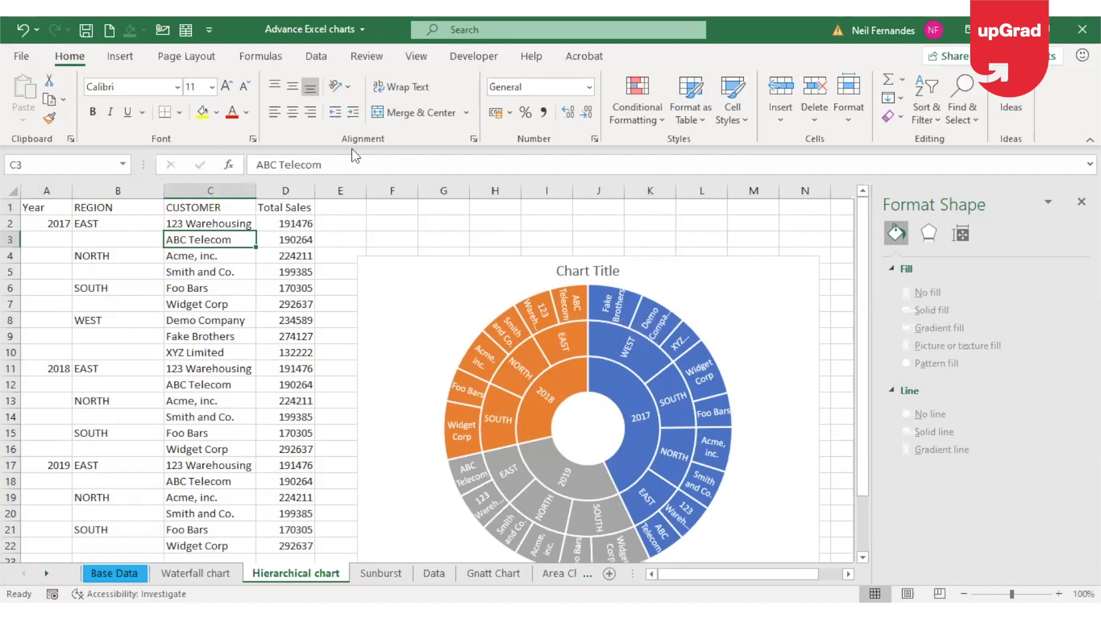
{"action": "left_click", "coordinate": [802, 267]}
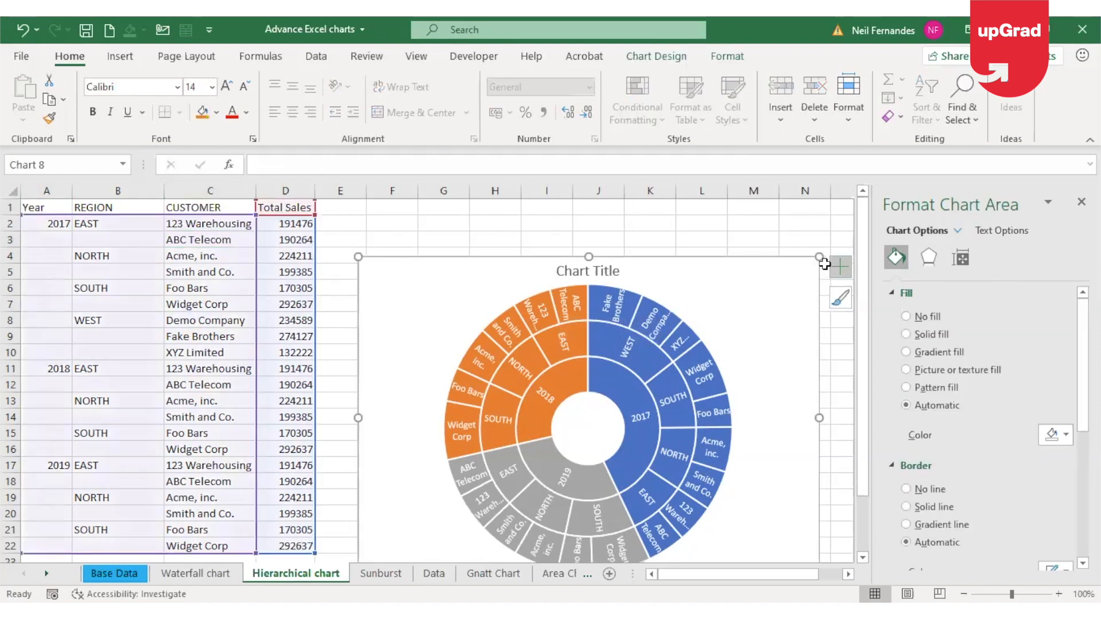
{"action": "left_click_drag", "start_coordinate": [831, 219], "coordinate": [833, 218]}
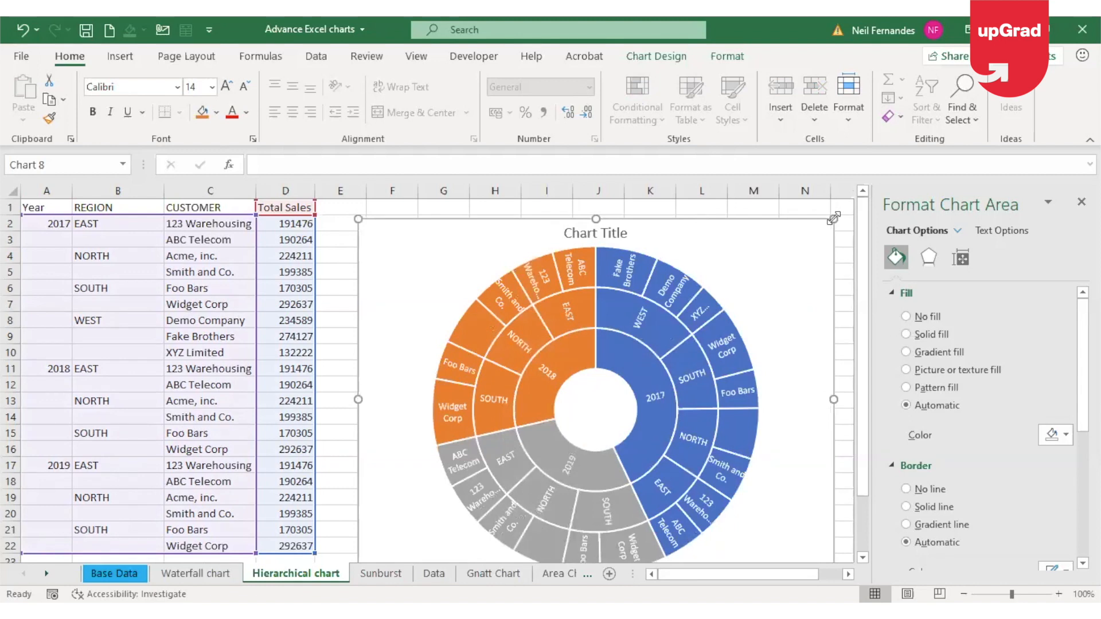
{"action": "left_click", "coordinate": [622, 349]}
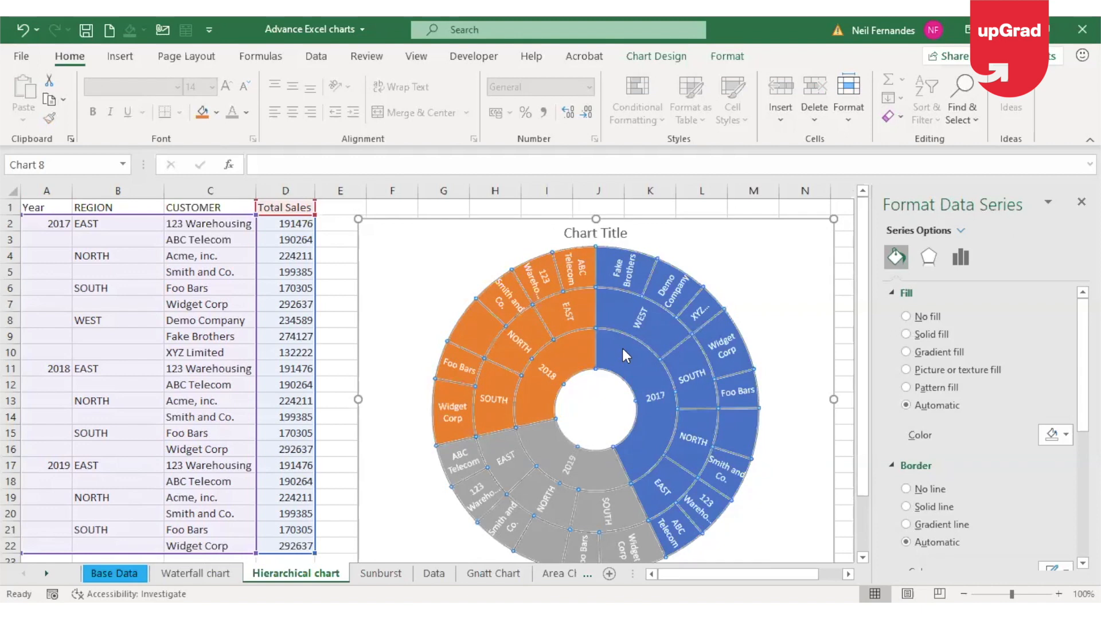
{"action": "left_click", "coordinate": [623, 349]}
{"action": "left_click", "coordinate": [622, 349]}
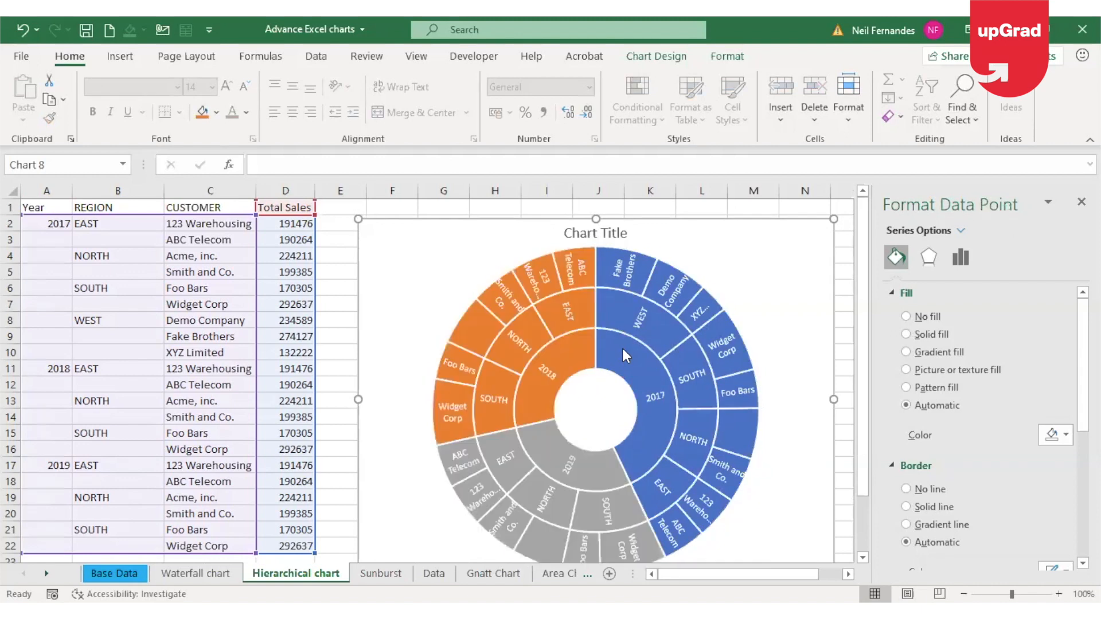
{"action": "left_click", "coordinate": [841, 432]}
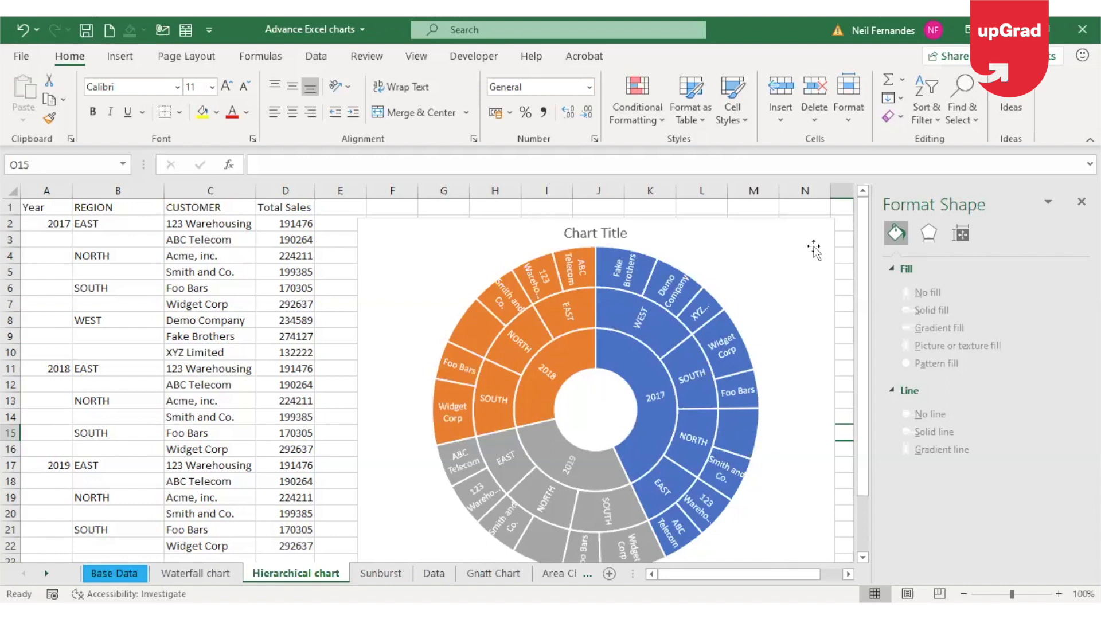
Add the Value alongside the Category Name in the sunburst chart's data labels
{"action": "left_click", "coordinate": [831, 221]}
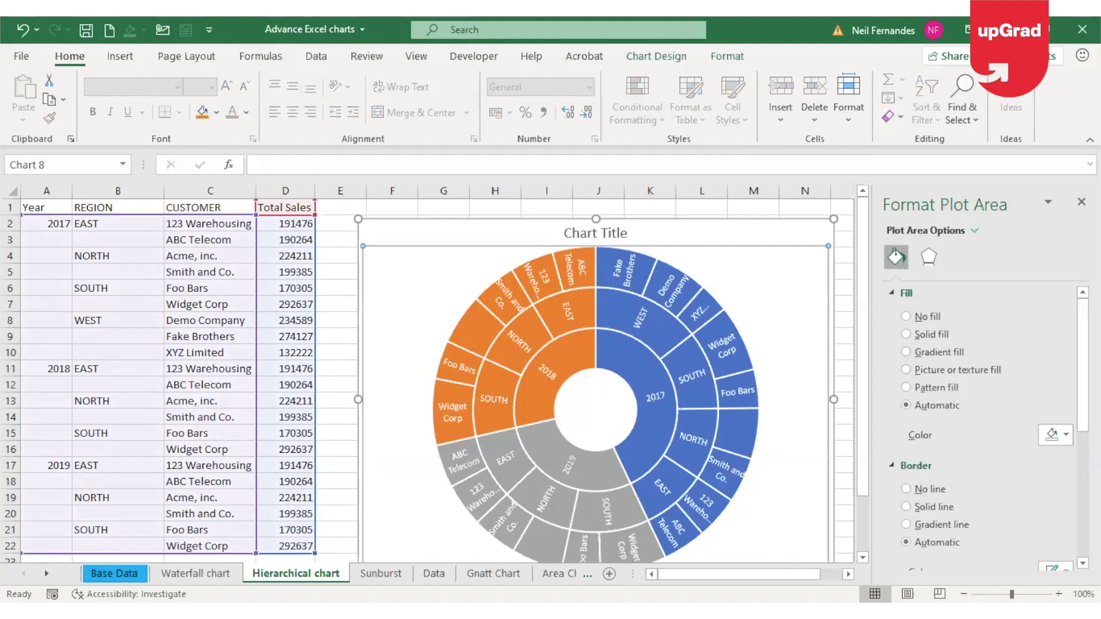
{"action": "left_click", "coordinate": [1081, 202]}
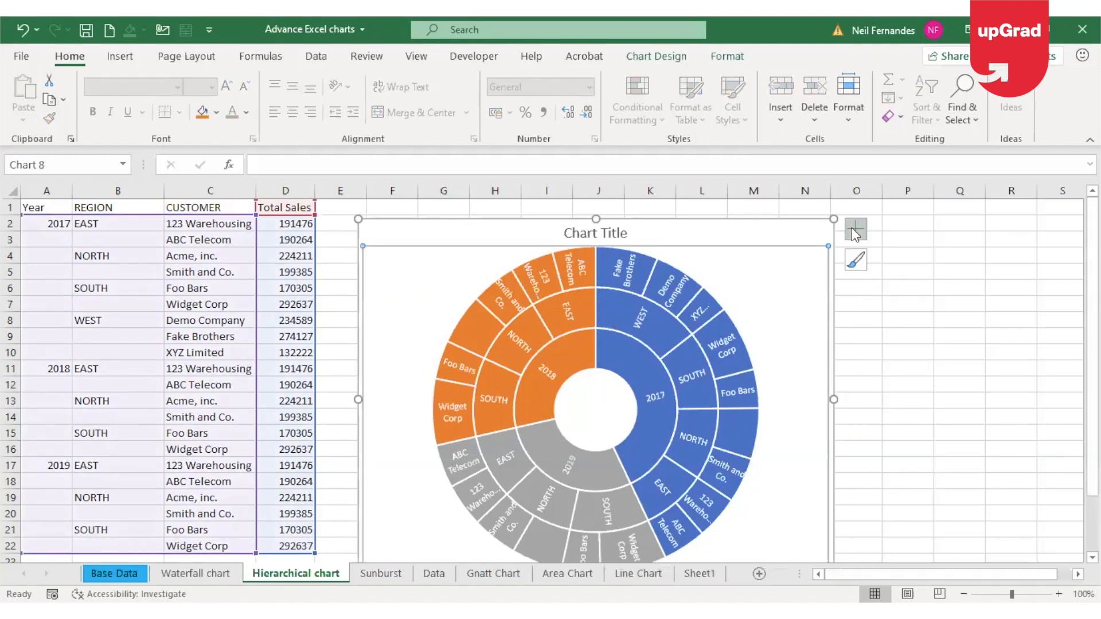
{"action": "left_click", "coordinate": [855, 229]}
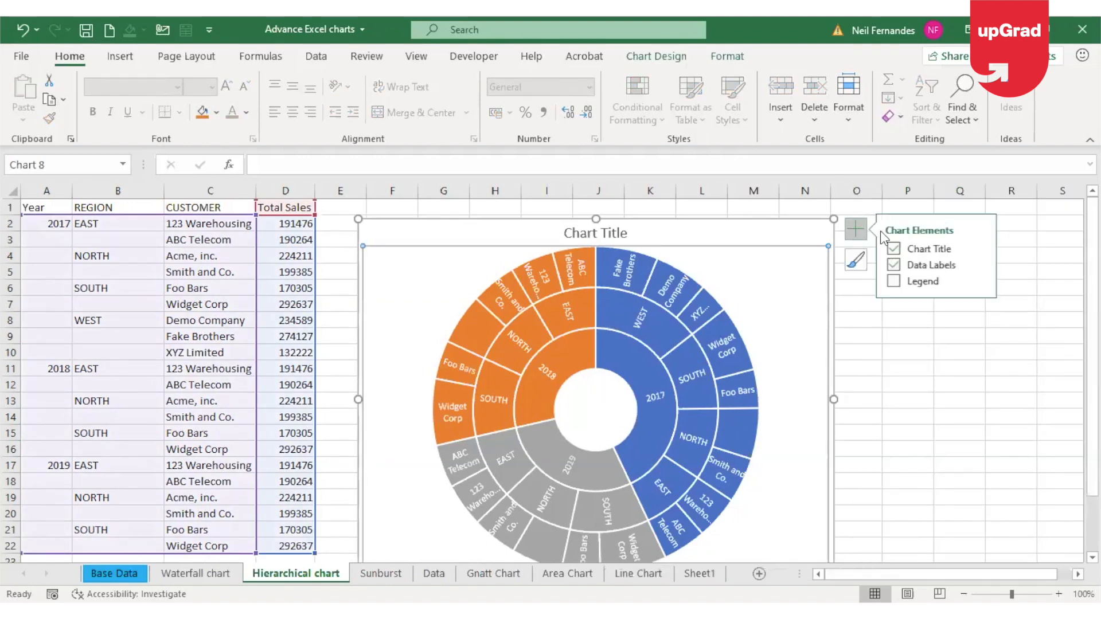
{"action": "left_click", "coordinate": [980, 264]}
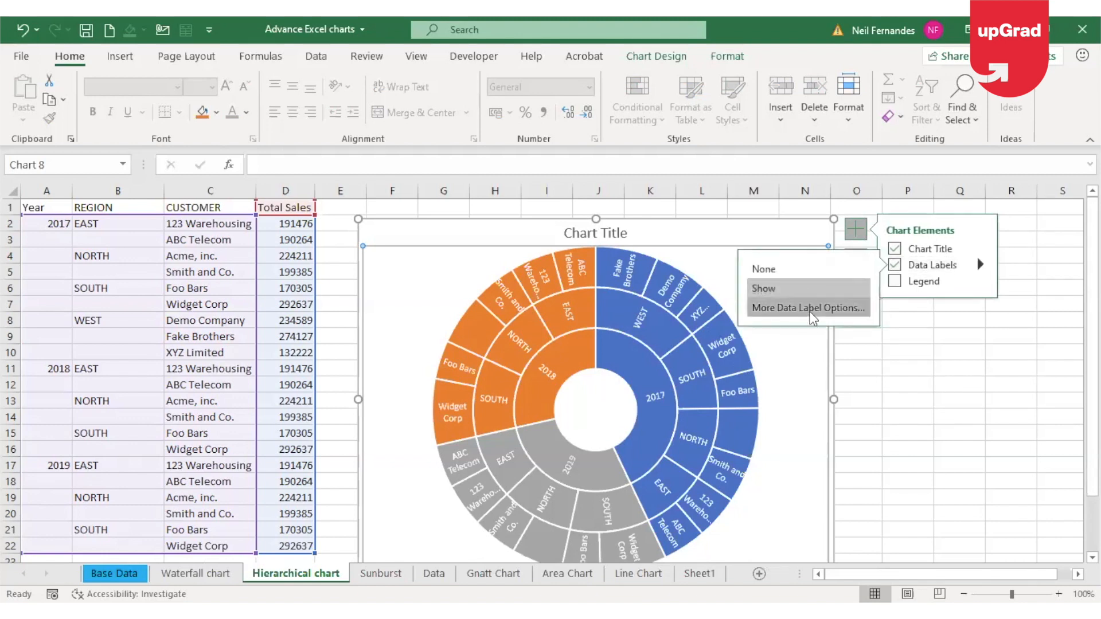
{"action": "left_click", "coordinate": [811, 309]}
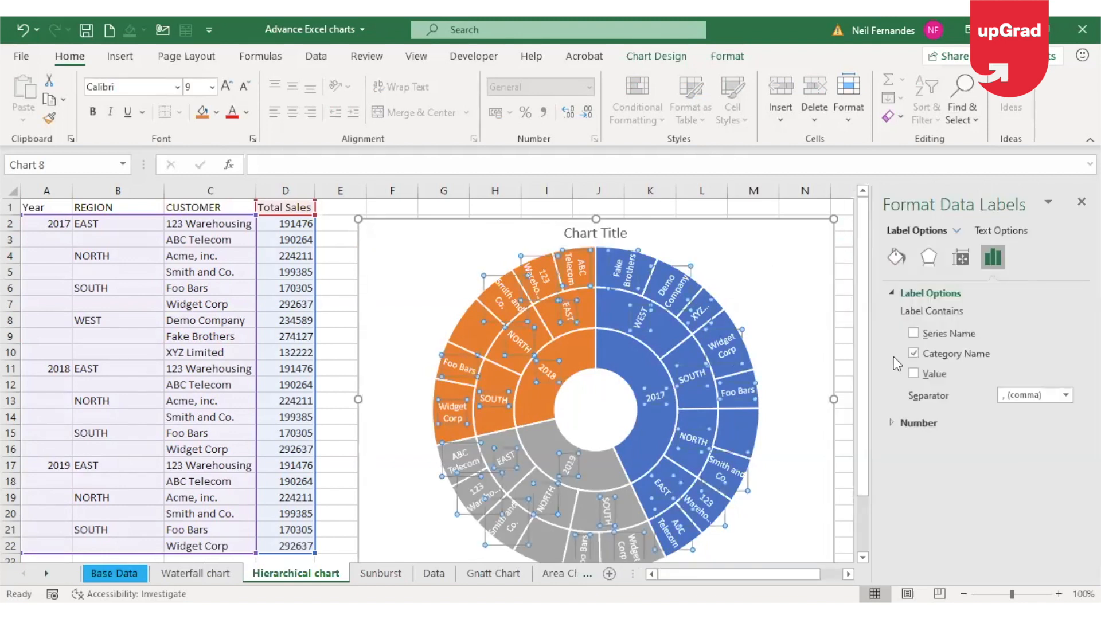
{"action": "left_click", "coordinate": [914, 373]}
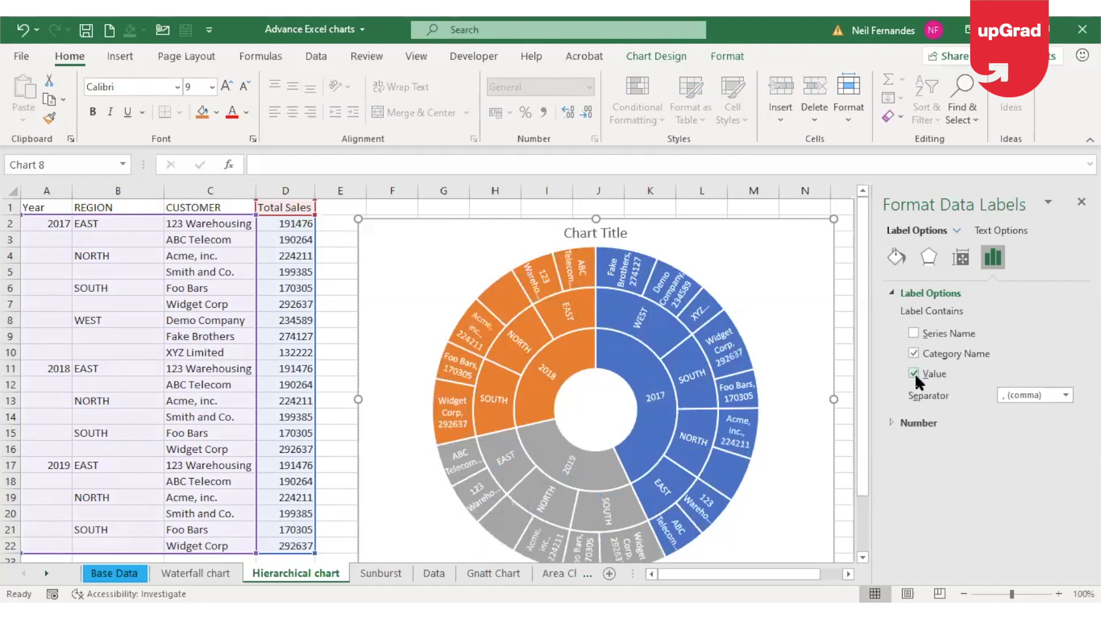
{"action": "left_click", "coordinate": [847, 301]}
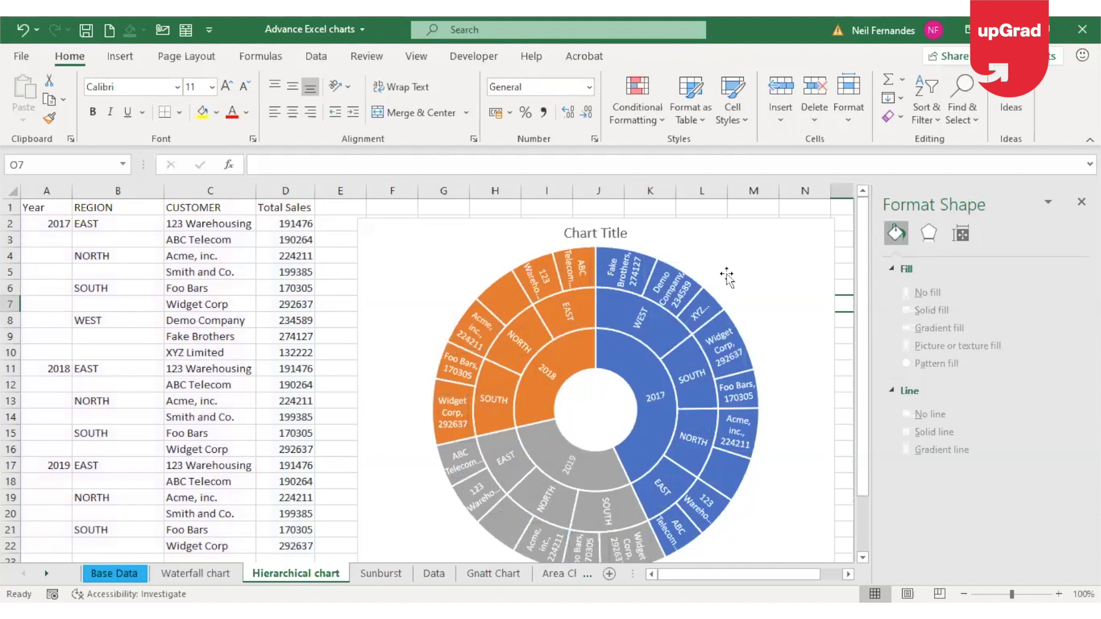
{"action": "mouse_move", "coordinate": [471, 456]}
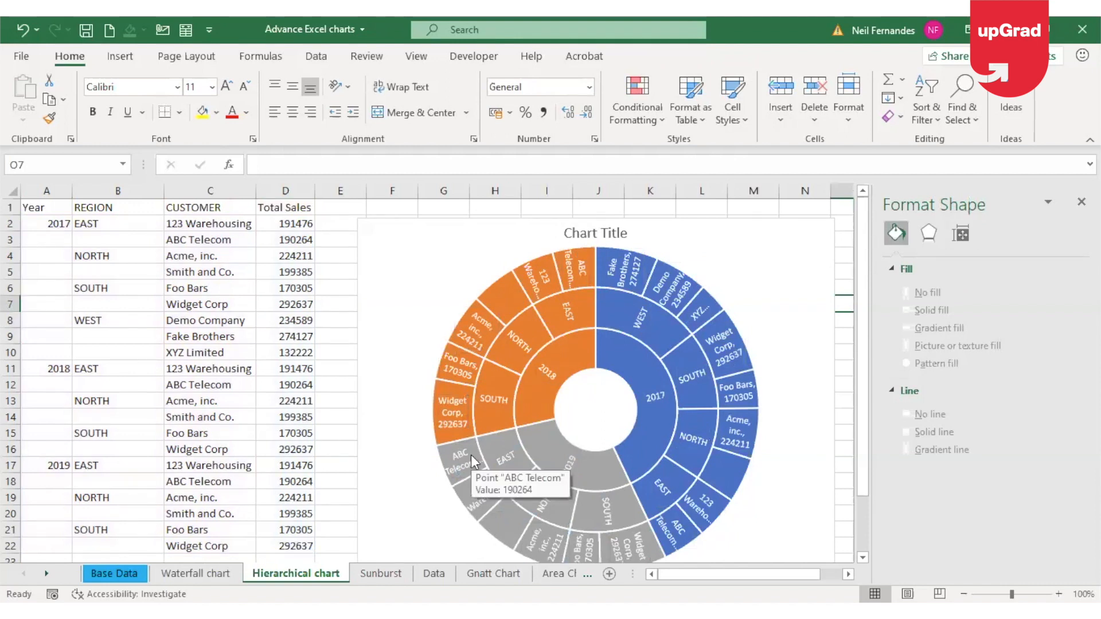
{"action": "left_click", "coordinate": [780, 233]}
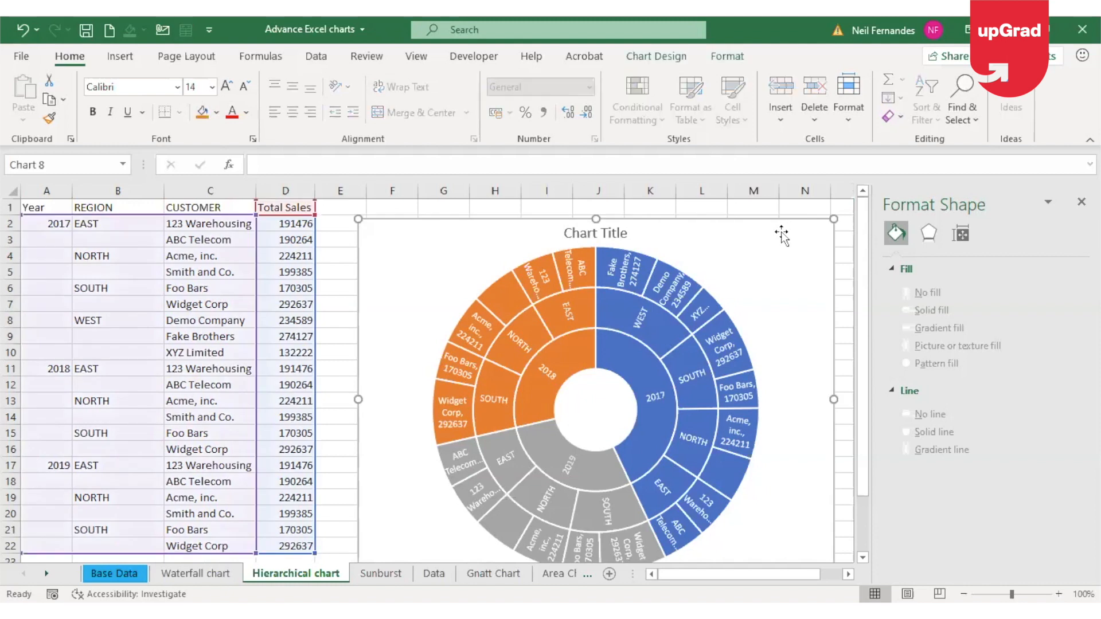
{"action": "left_click", "coordinate": [728, 57]}
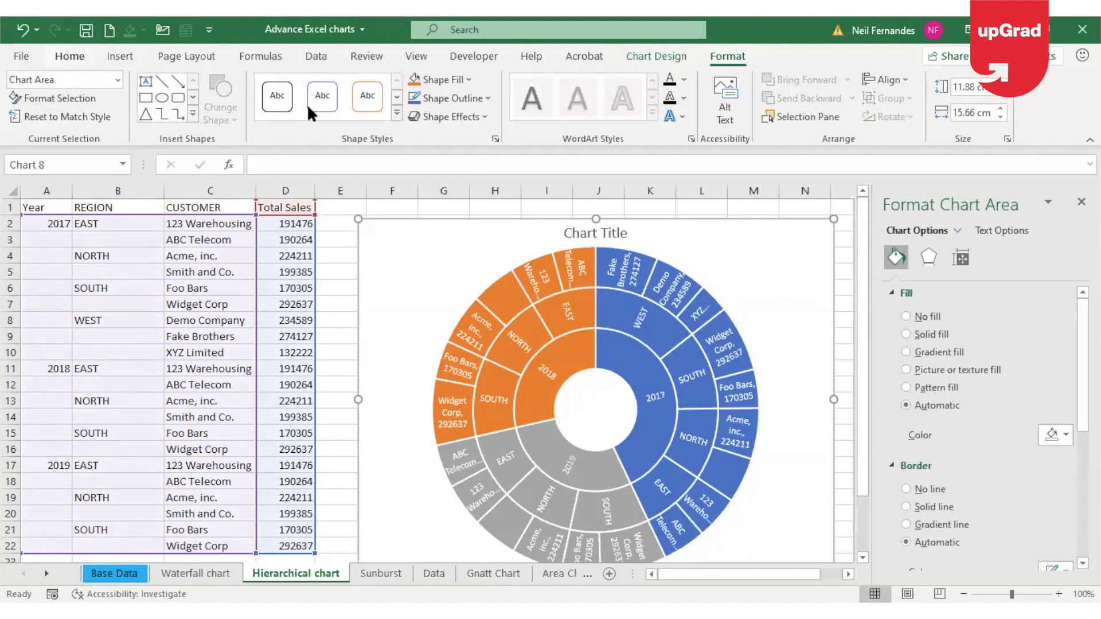
{"action": "left_click", "coordinate": [435, 80]}
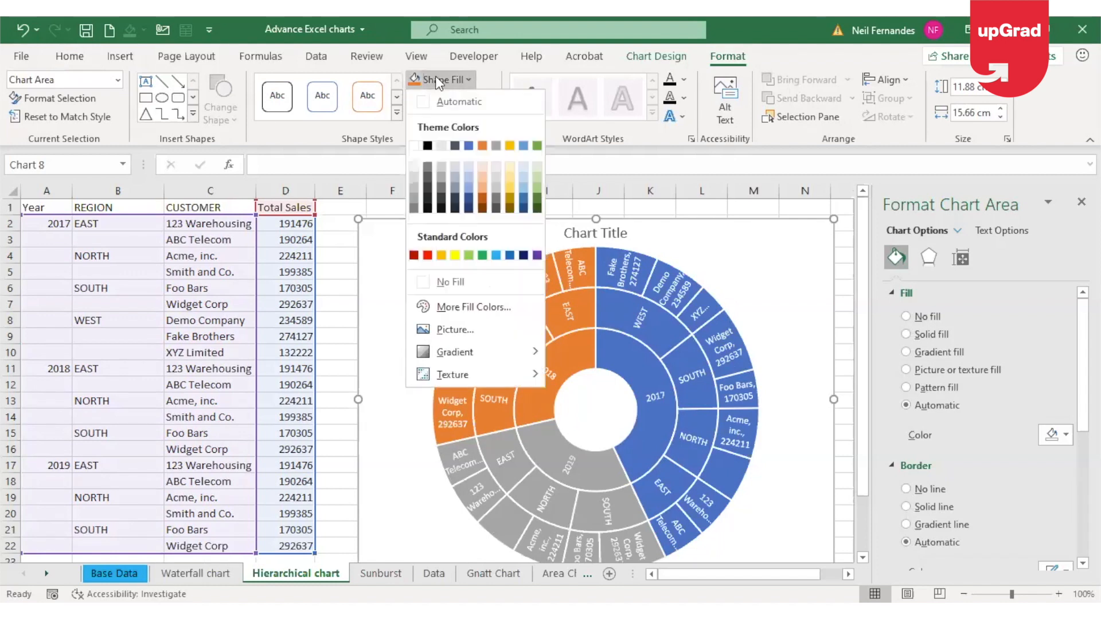
{"action": "left_click", "coordinate": [353, 220]}
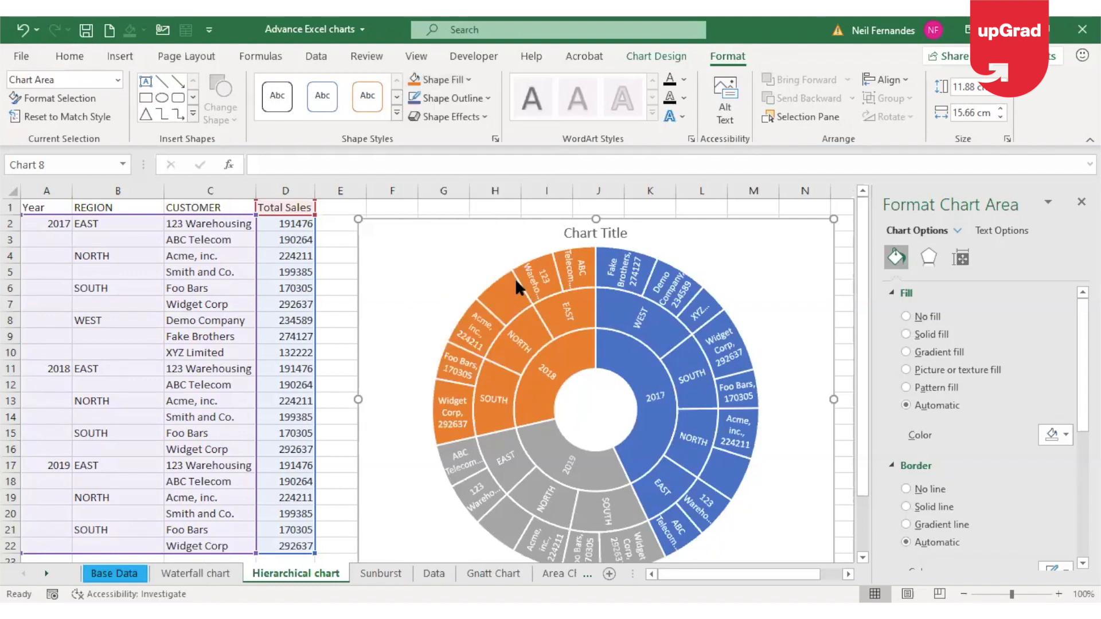
{"action": "left_click", "coordinate": [847, 241]}
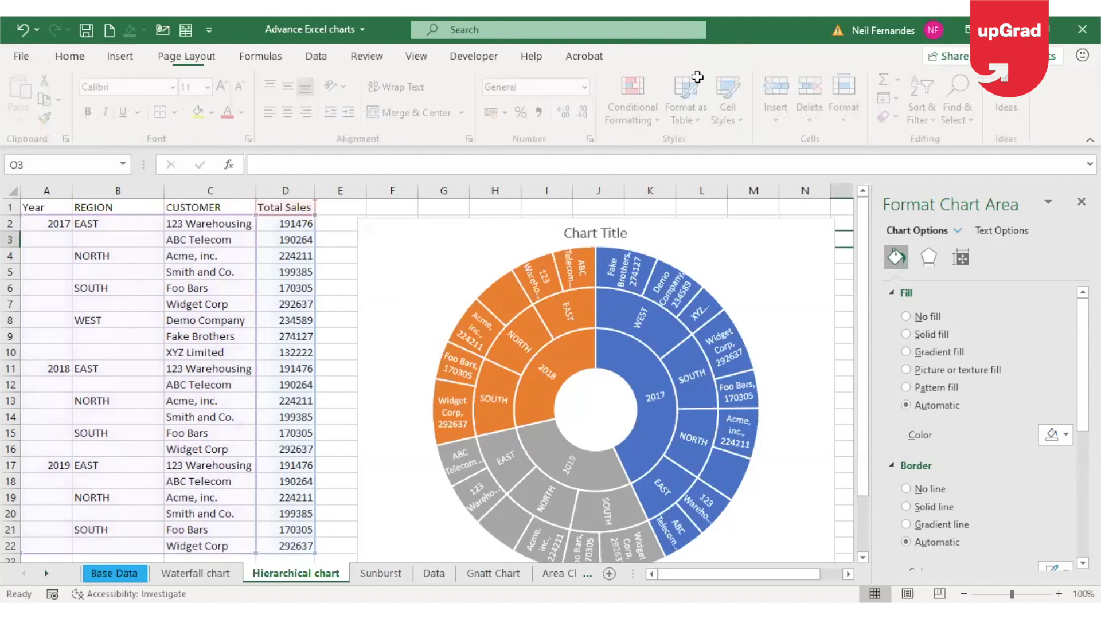
Try the hatched chart style on the sunburst, then apply the sixth style with a grey patterned background and a side legend
{"action": "left_click", "coordinate": [767, 229]}
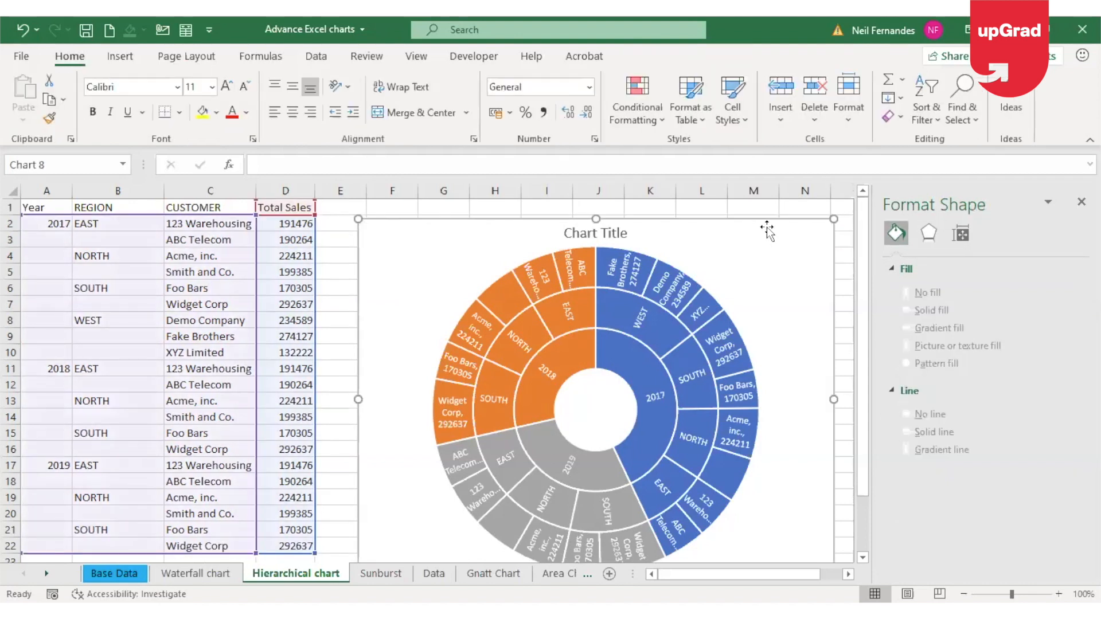
{"action": "left_click", "coordinate": [637, 57]}
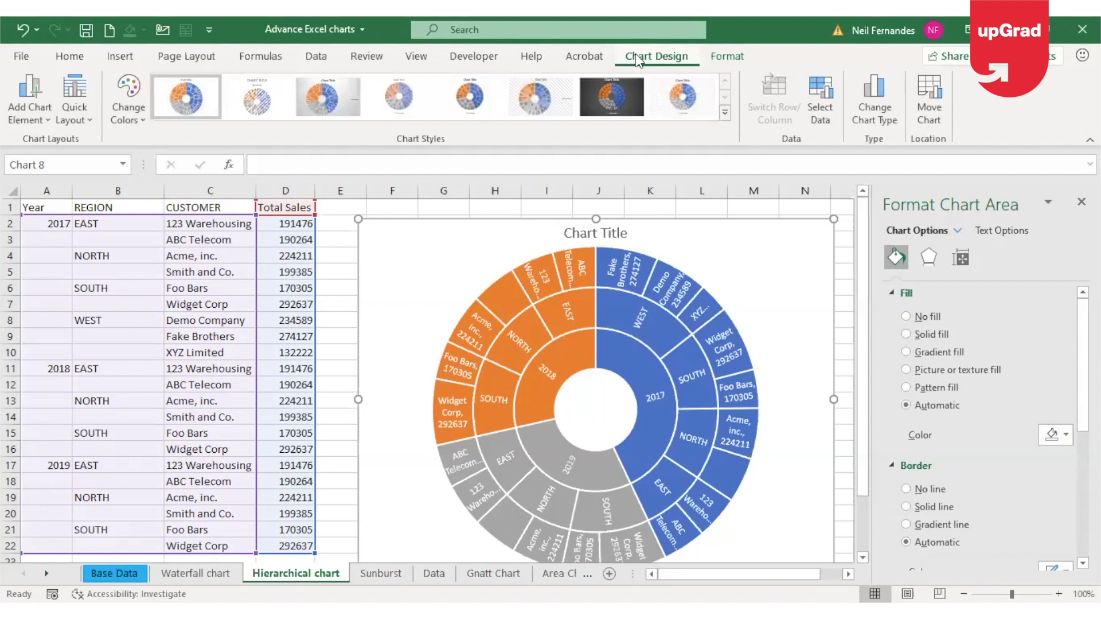
{"action": "left_click", "coordinate": [726, 118]}
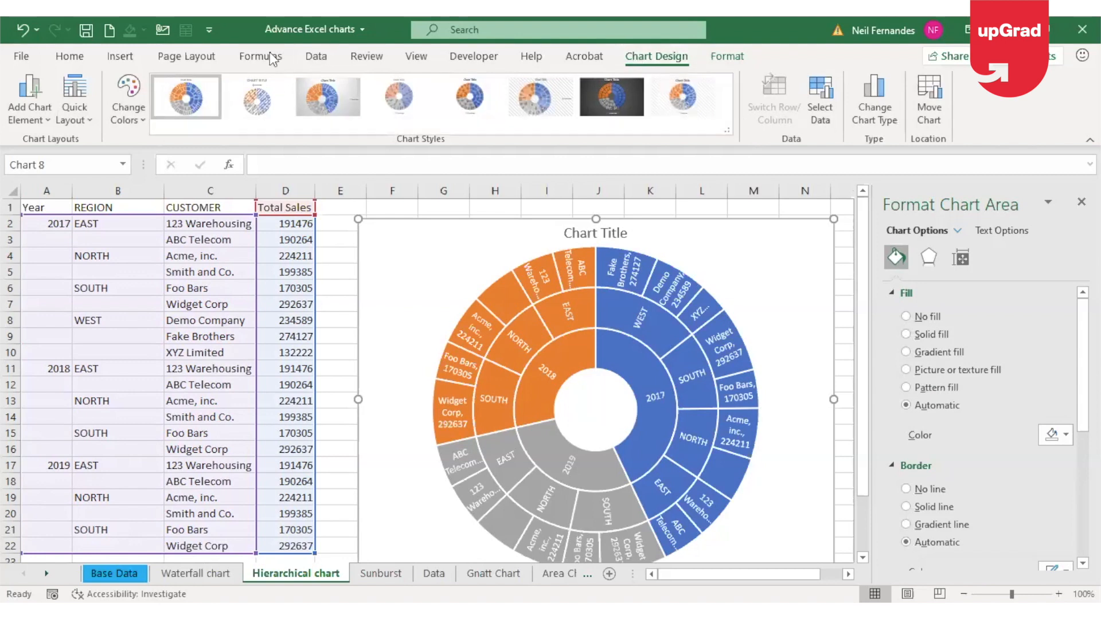
{"action": "left_click", "coordinate": [264, 87]}
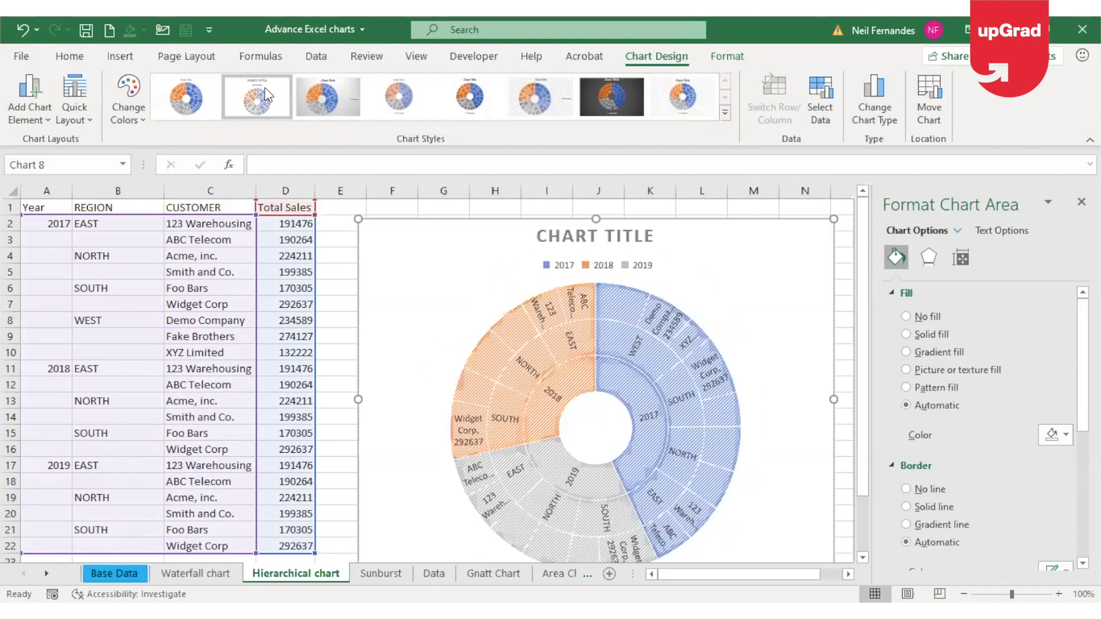
{"action": "left_click", "coordinate": [485, 96]}
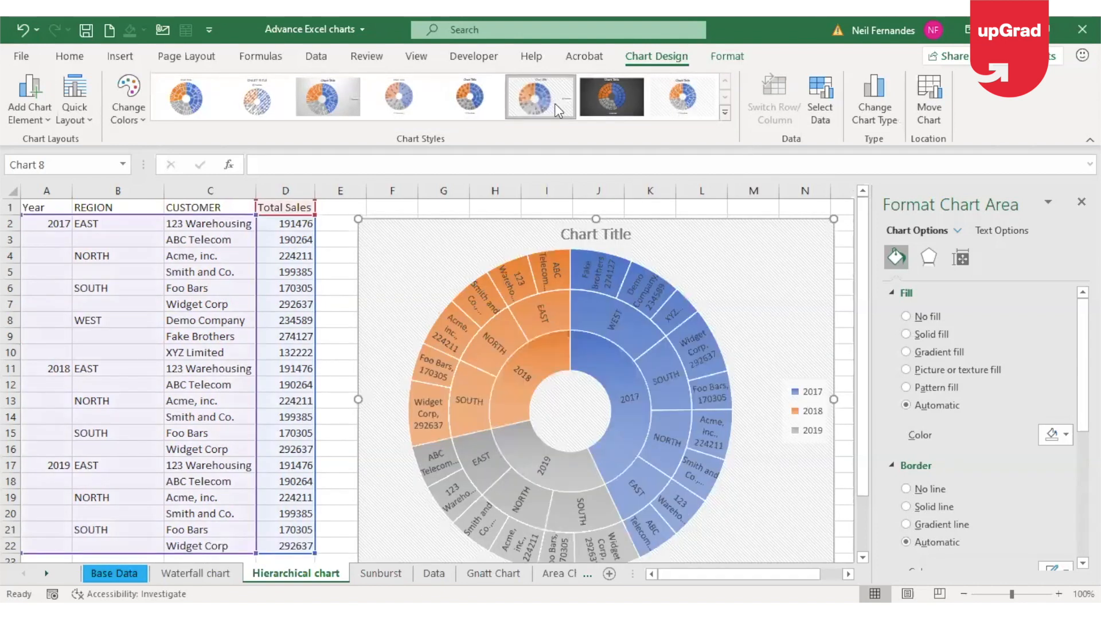
Remove the year legend from the sunburst chart
{"action": "left_click", "coordinate": [555, 103]}
{"action": "left_click", "coordinate": [802, 414]}
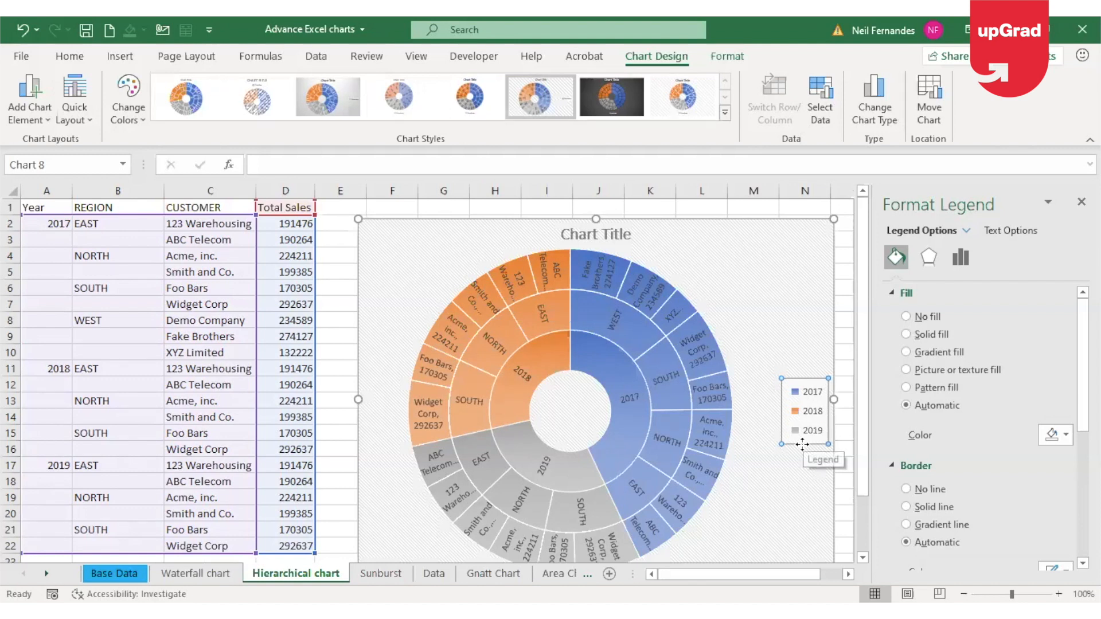
{"action": "key", "text": "Delete"}
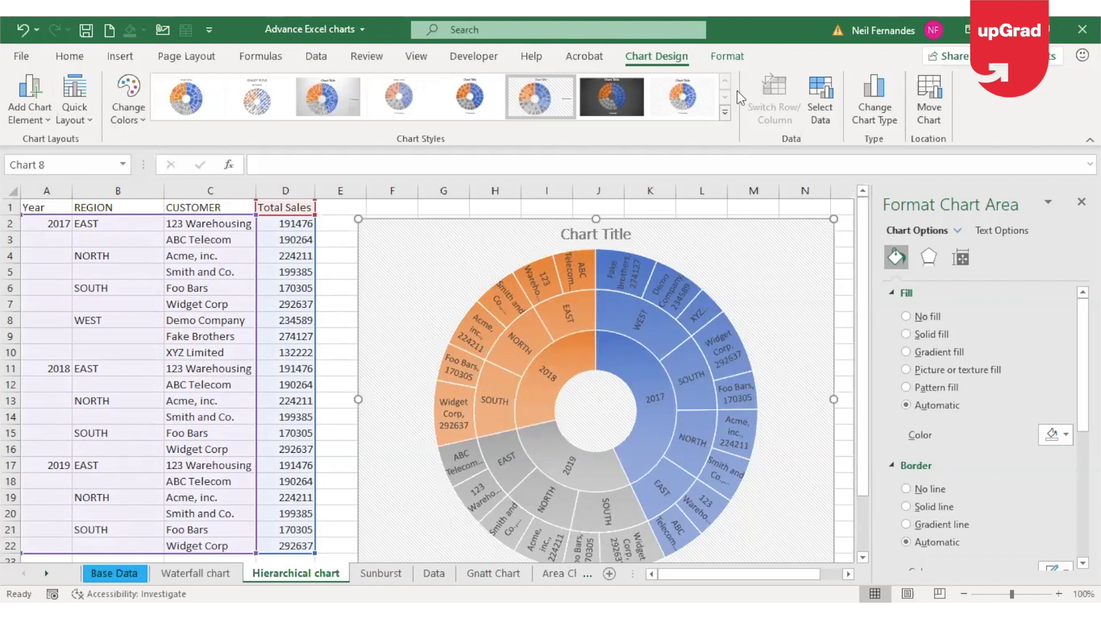
Return to the Hierarchical chart sheet and move the treemap beside the region table, over columns E to L starting at row 2
{"action": "key", "text": "ctrl+Page_Down"}
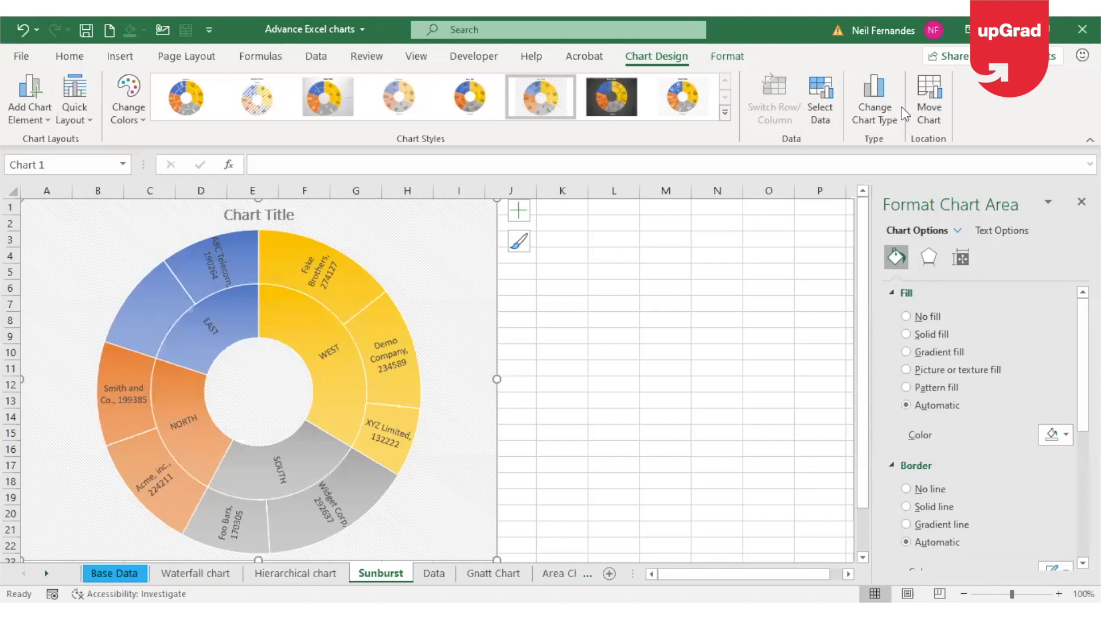
{"action": "left_click", "coordinate": [326, 573]}
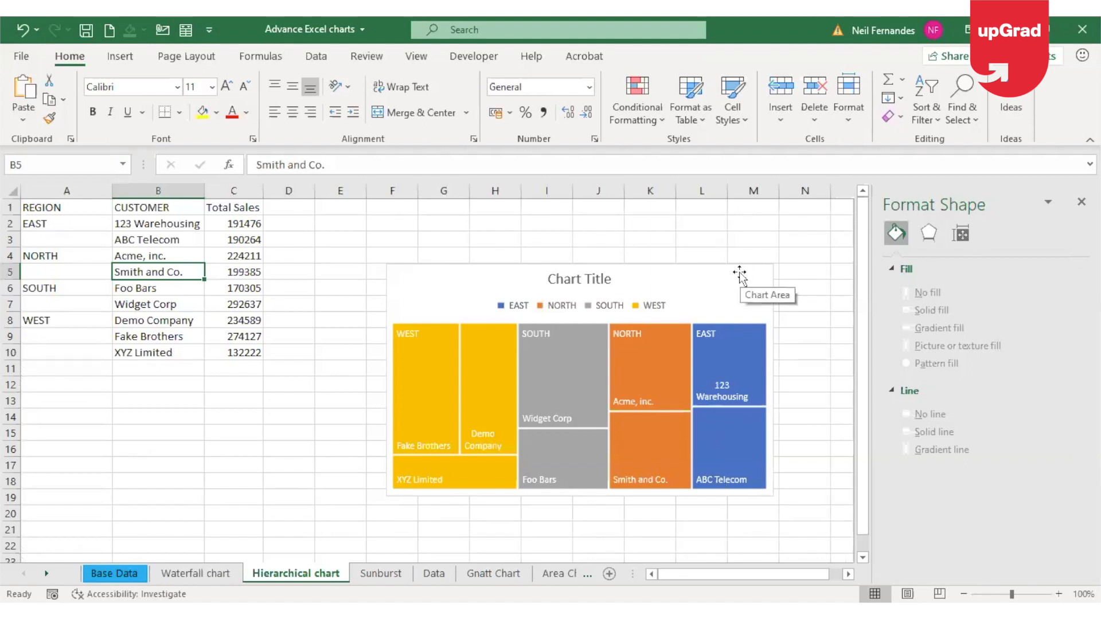
{"action": "left_click_drag", "start_coordinate": [720, 273], "coordinate": [669, 230]}
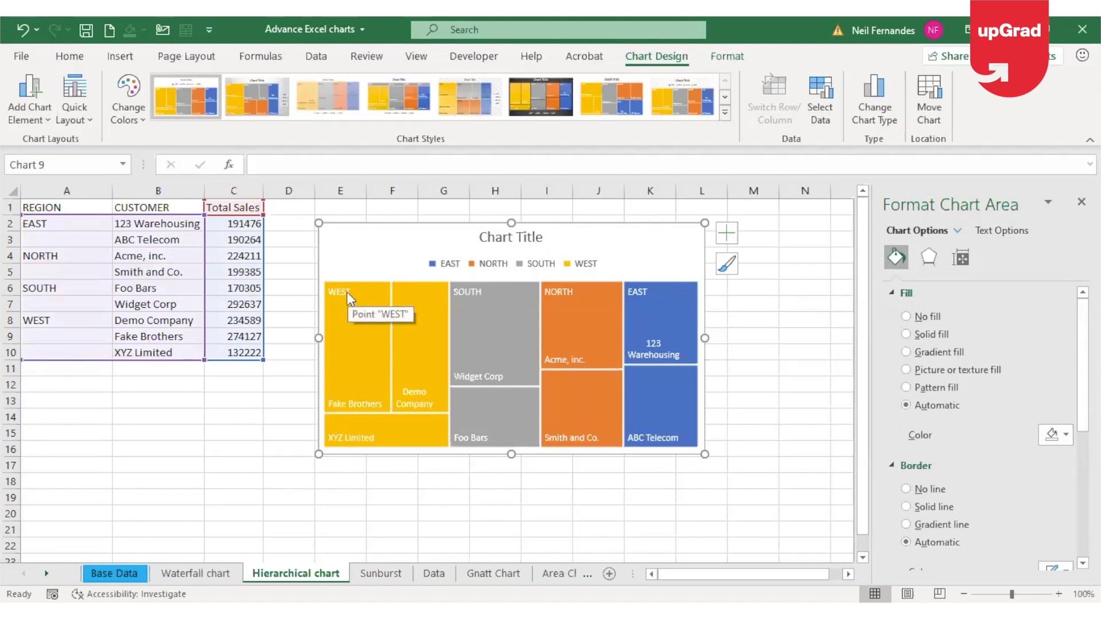
Examine the region and customer entries in rows 2 to 10 against the treemap's data labels
{"action": "left_click", "coordinate": [84, 228]}
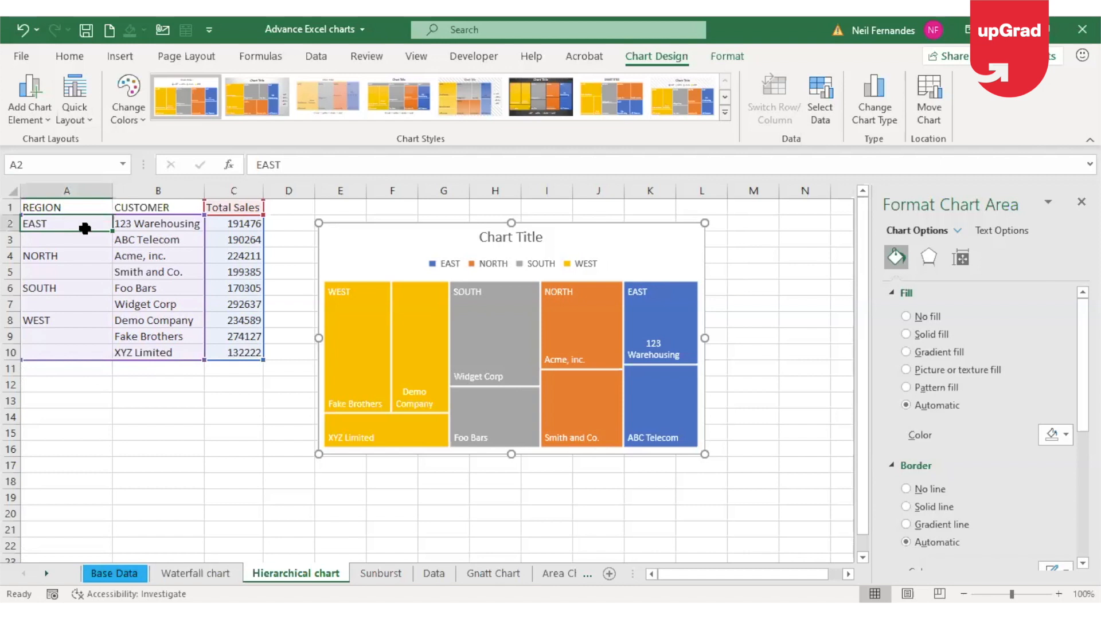
{"action": "key", "text": "Down"}
{"action": "key", "text": "Down"}
{"action": "key", "text": "Down"}
{"action": "key", "text": "Down"}
{"action": "key", "text": "Down"}
{"action": "key", "text": "Down"}
{"action": "key", "text": "Down"}
{"action": "key", "text": "Down"}
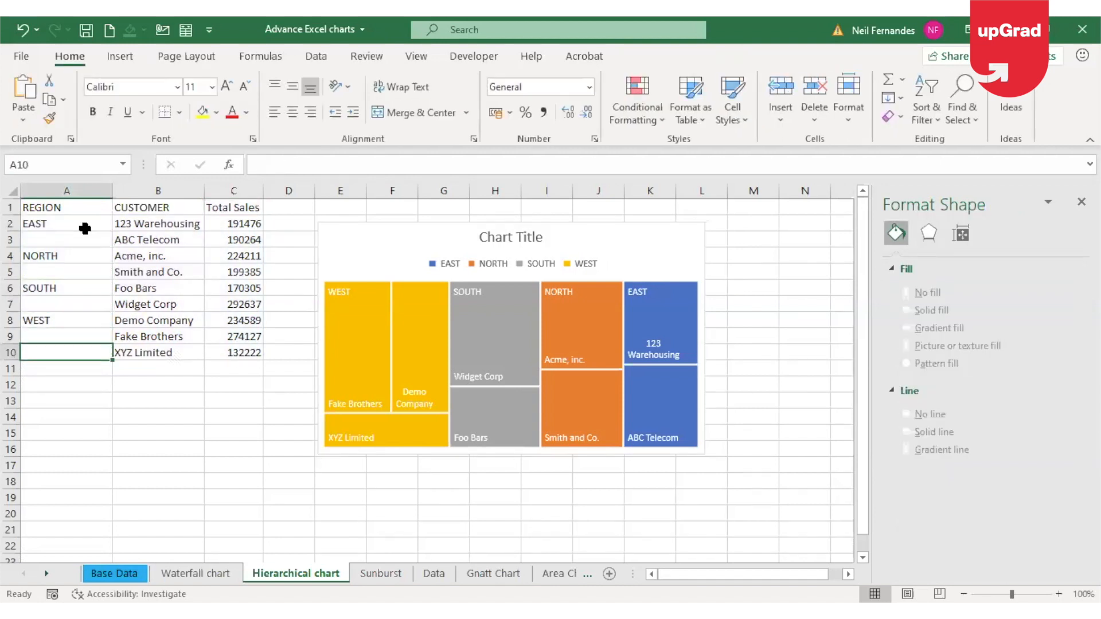
{"action": "key", "text": "Right"}
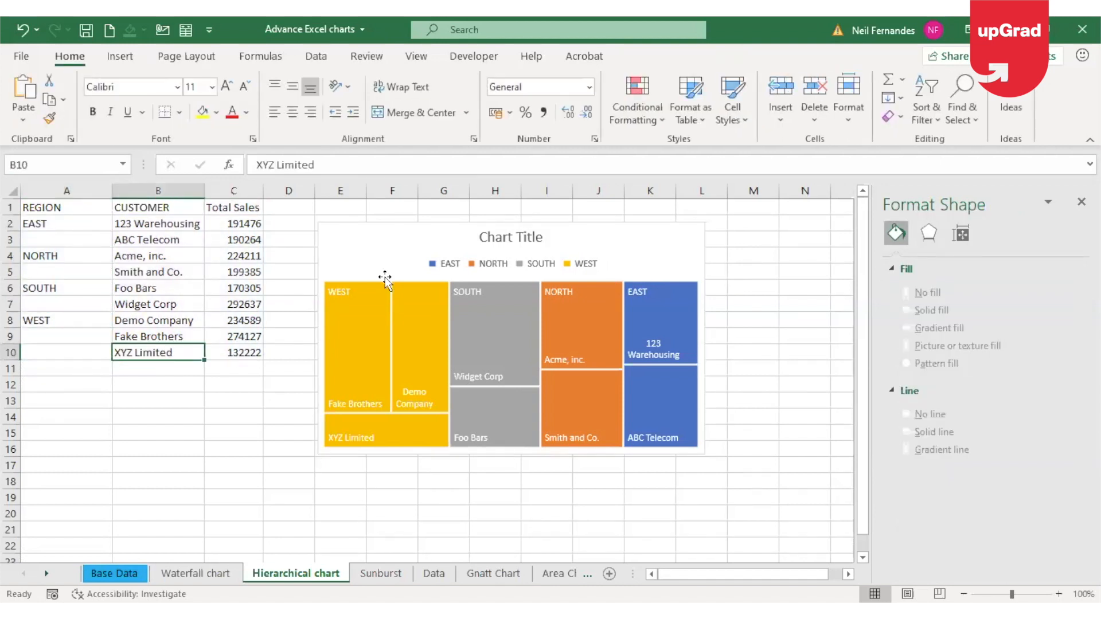
{"action": "left_click", "coordinate": [342, 290]}
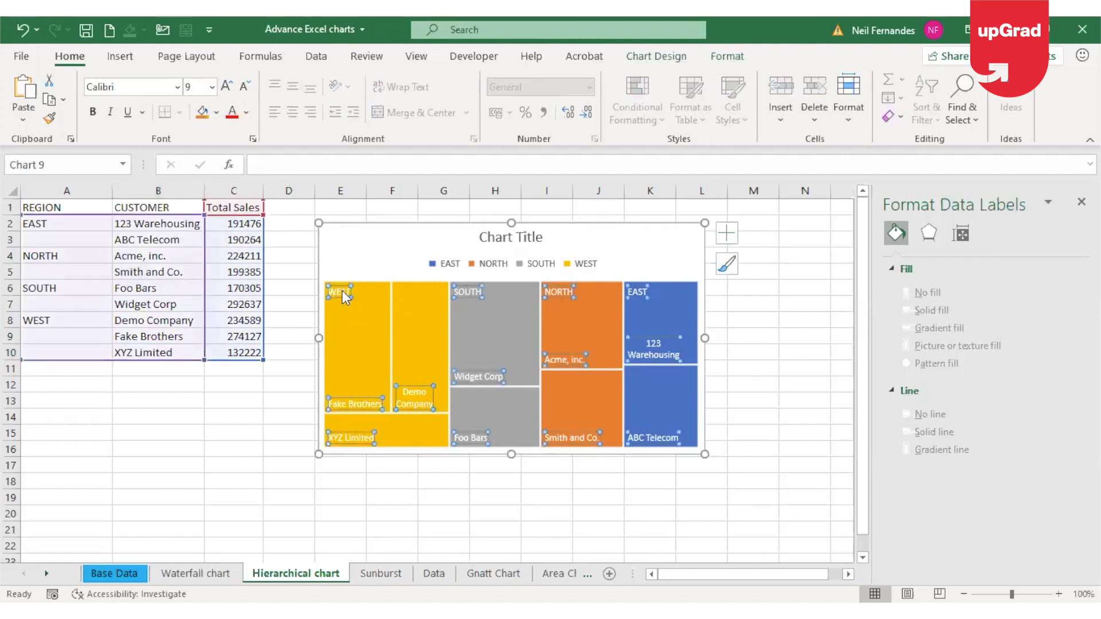
{"action": "left_click", "coordinate": [657, 263]}
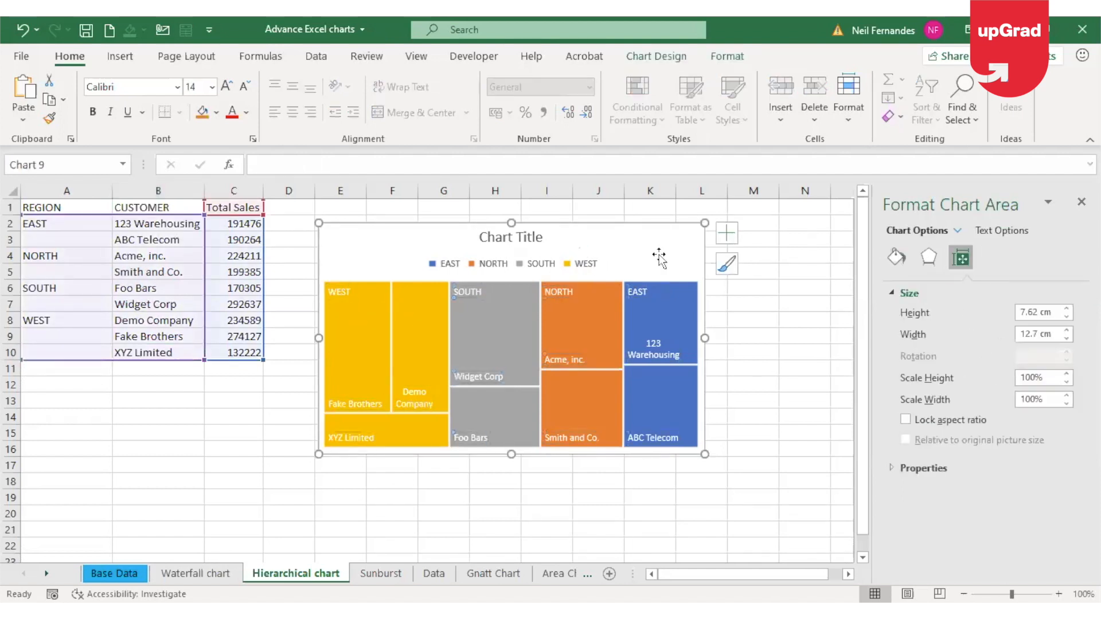
Try the None and Overlapping label options on the treemap's data series, then set its region labels to Banner
{"action": "left_click", "coordinate": [356, 303]}
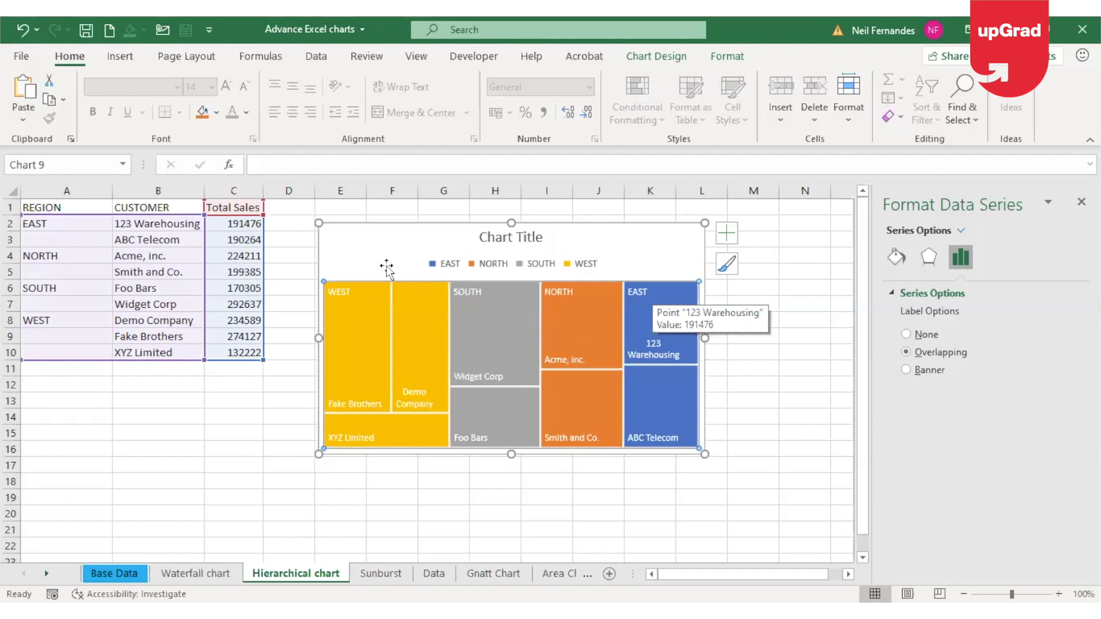
{"action": "mouse_move", "coordinate": [654, 280]}
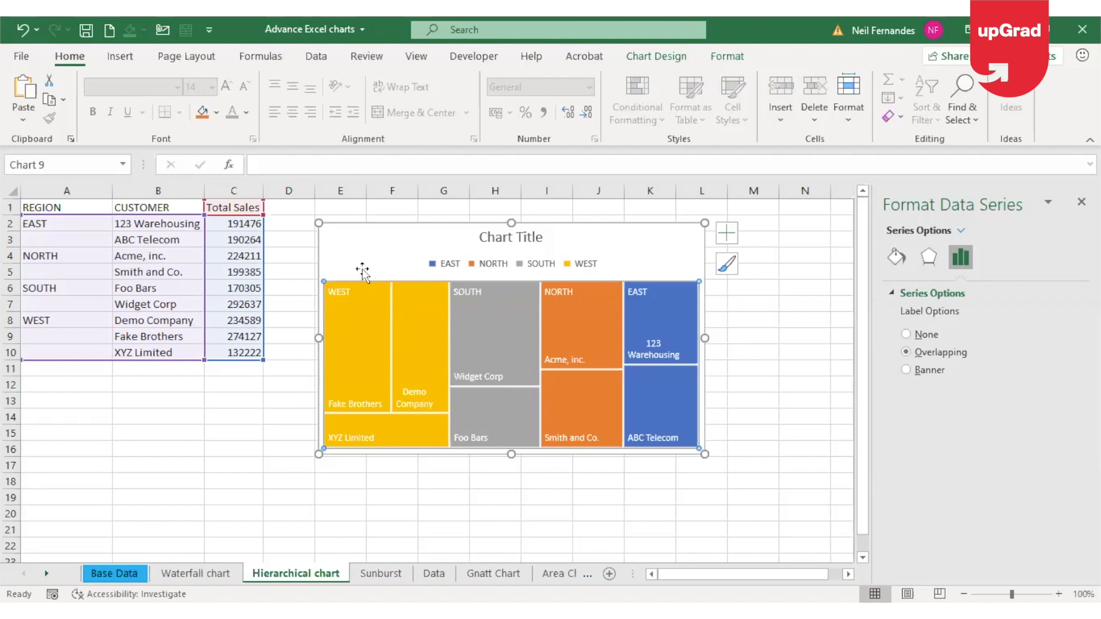
{"action": "right_click", "coordinate": [356, 314]}
{"action": "left_click", "coordinate": [444, 481]}
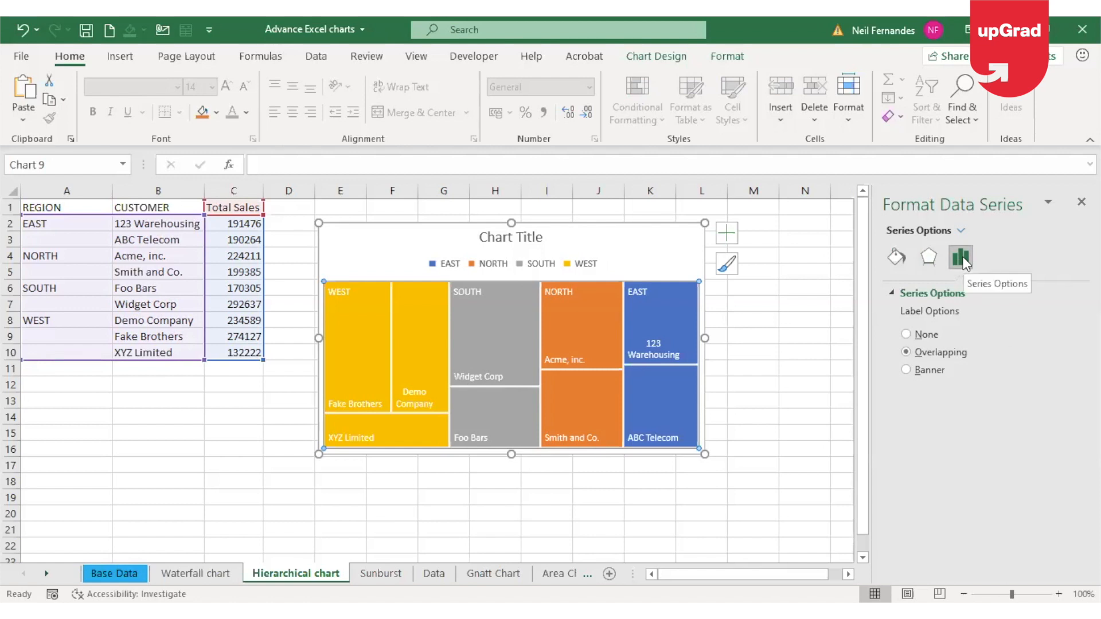
{"action": "left_click", "coordinate": [907, 334]}
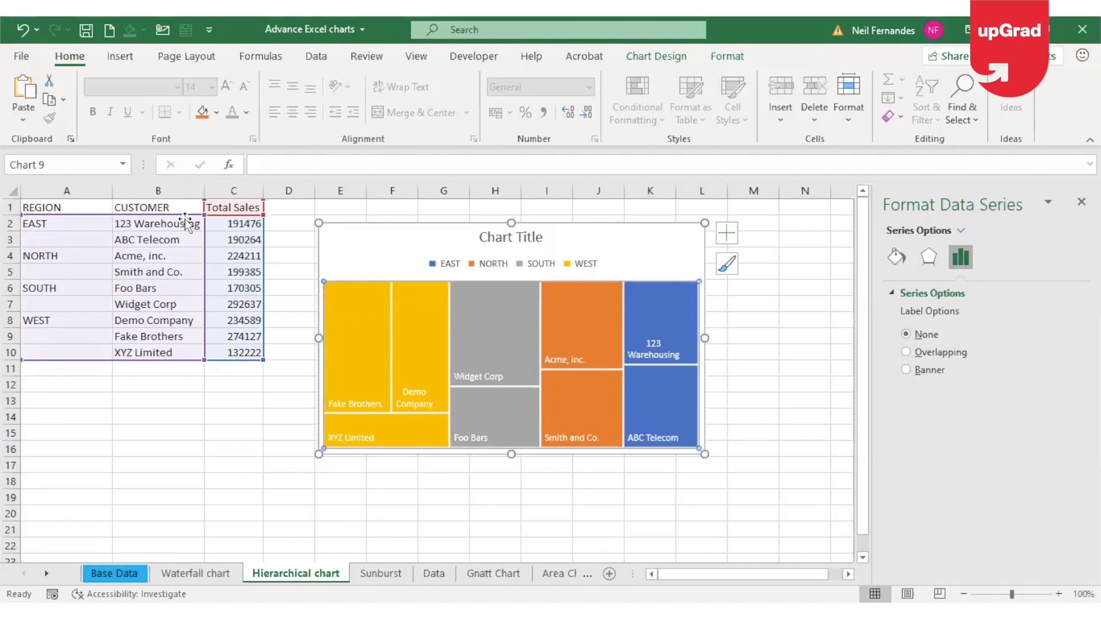
{"action": "left_click", "coordinate": [913, 351]}
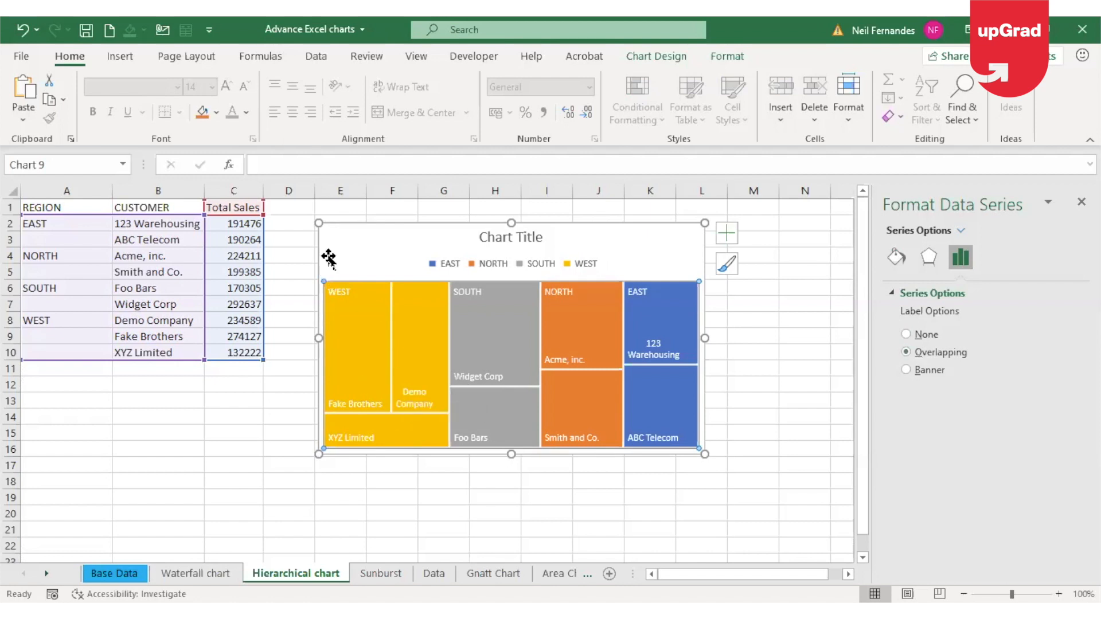
{"action": "mouse_move", "coordinate": [349, 308]}
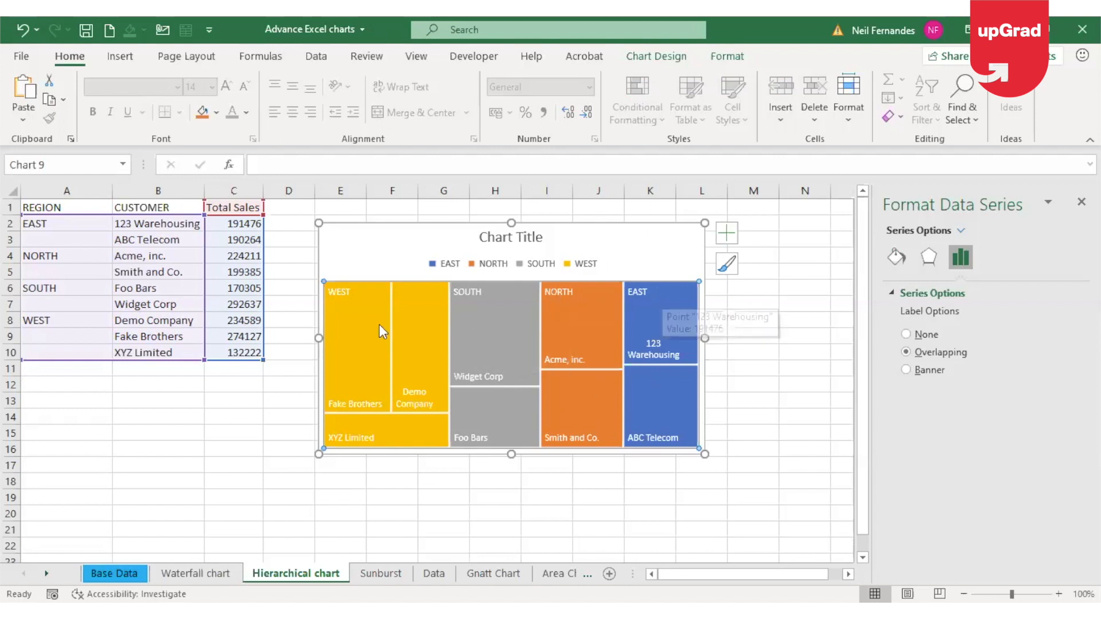
{"action": "mouse_move", "coordinate": [697, 333]}
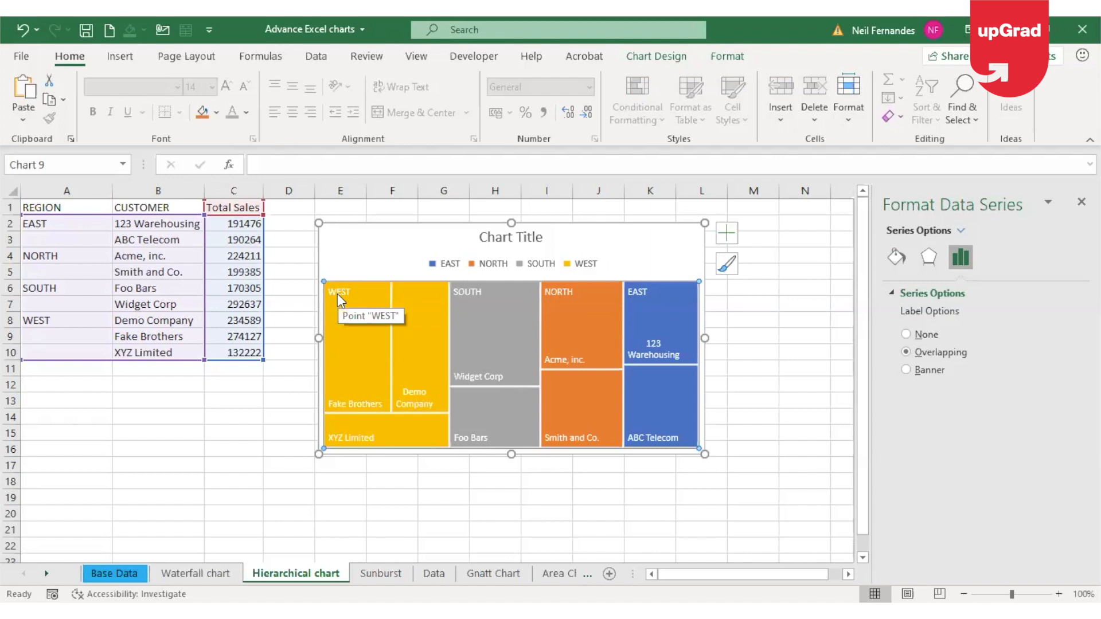
{"action": "left_click", "coordinate": [907, 376]}
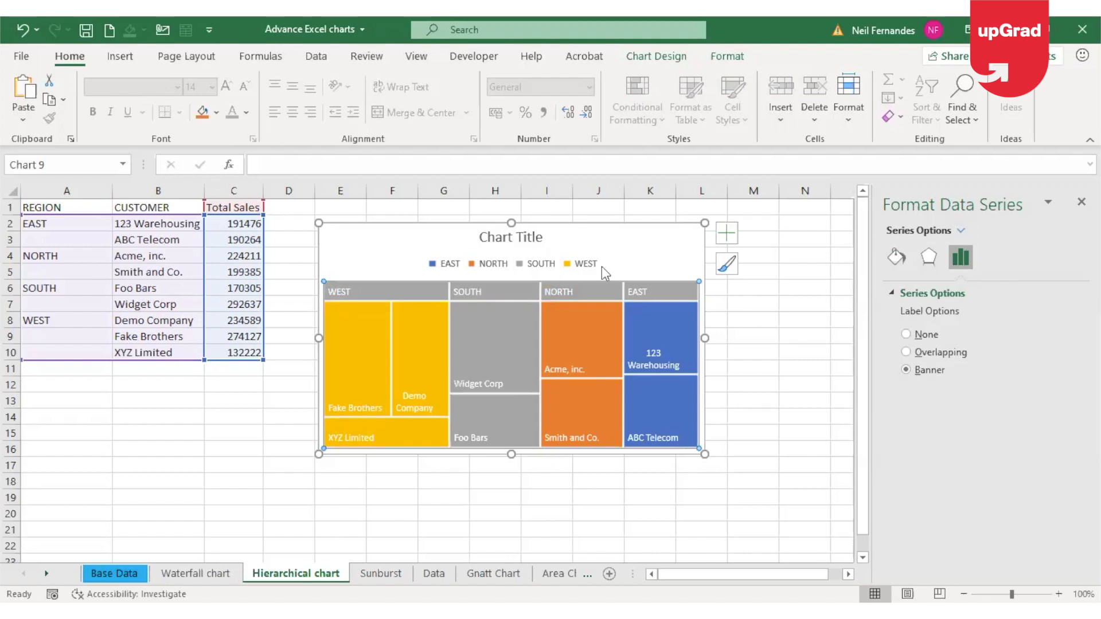
Remove the region legend from the treemap and deselect the chart
{"action": "left_click", "coordinate": [567, 266]}
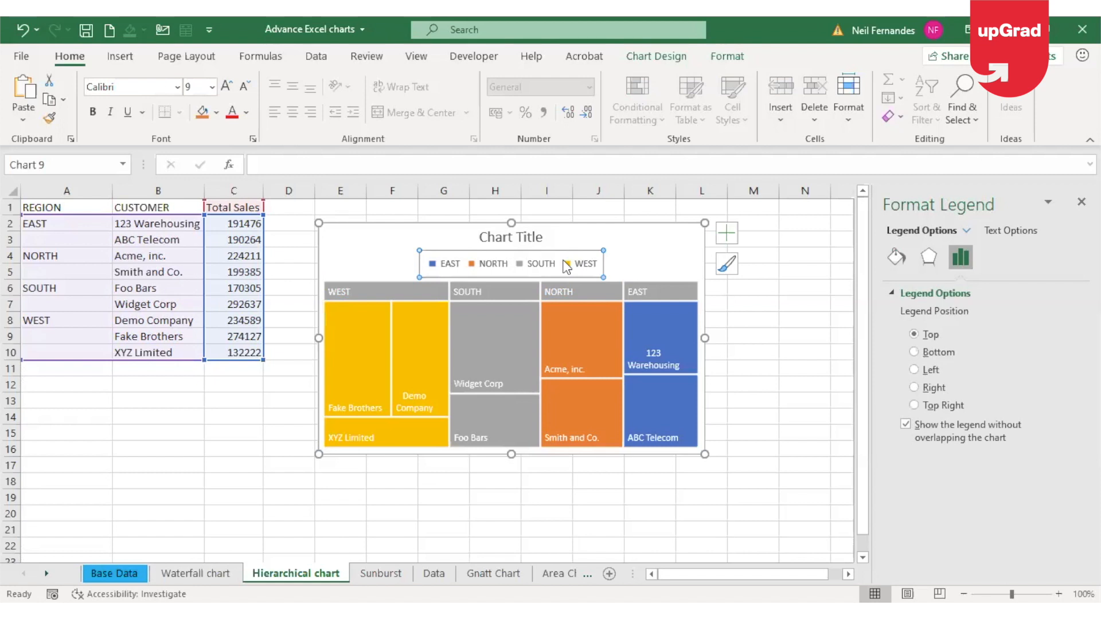
{"action": "left_click", "coordinate": [733, 236]}
{"action": "left_click", "coordinate": [767, 288]}
{"action": "left_click", "coordinate": [782, 384]}
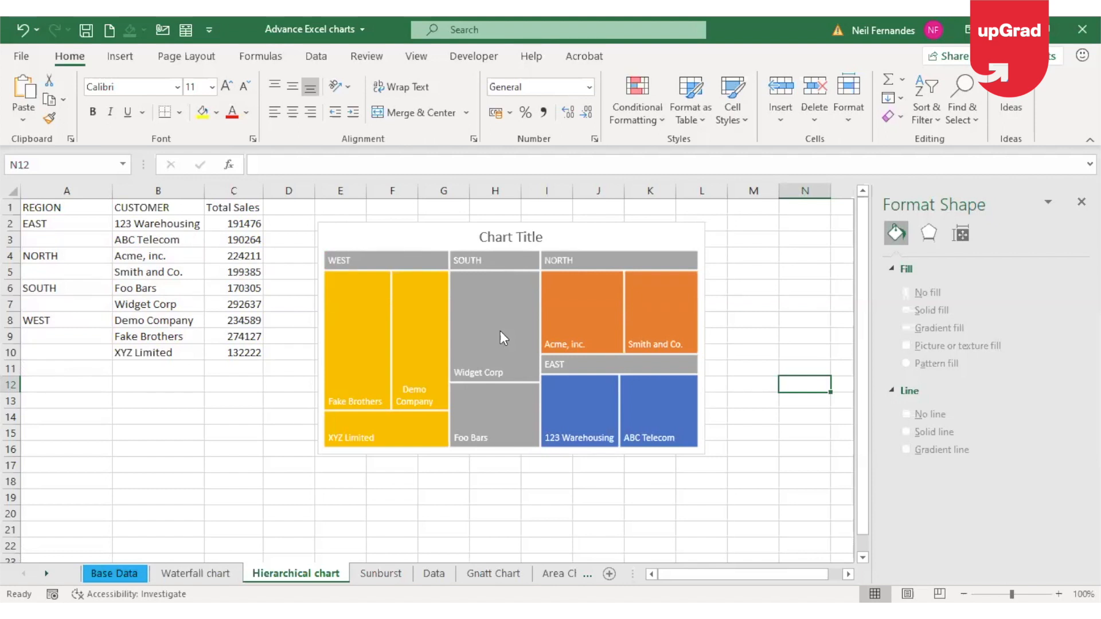
View the region and customer chart on the Sunburst sheet, then return to the Hierarchical chart sheet
{"action": "left_click", "coordinate": [49, 240]}
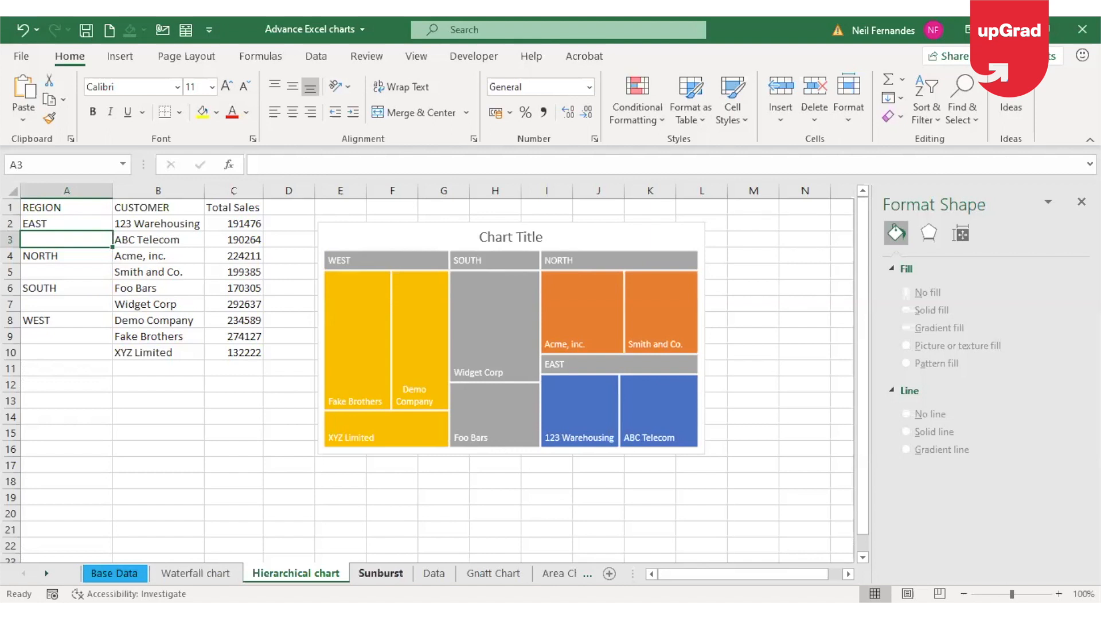
{"action": "left_click", "coordinate": [380, 573]}
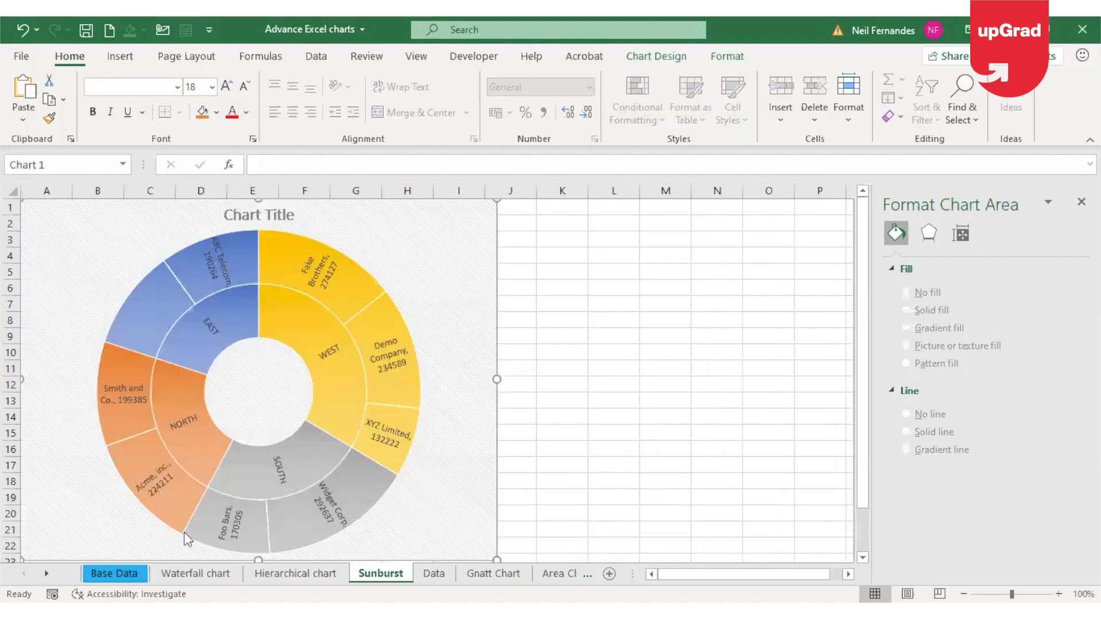
{"action": "left_click", "coordinate": [274, 568]}
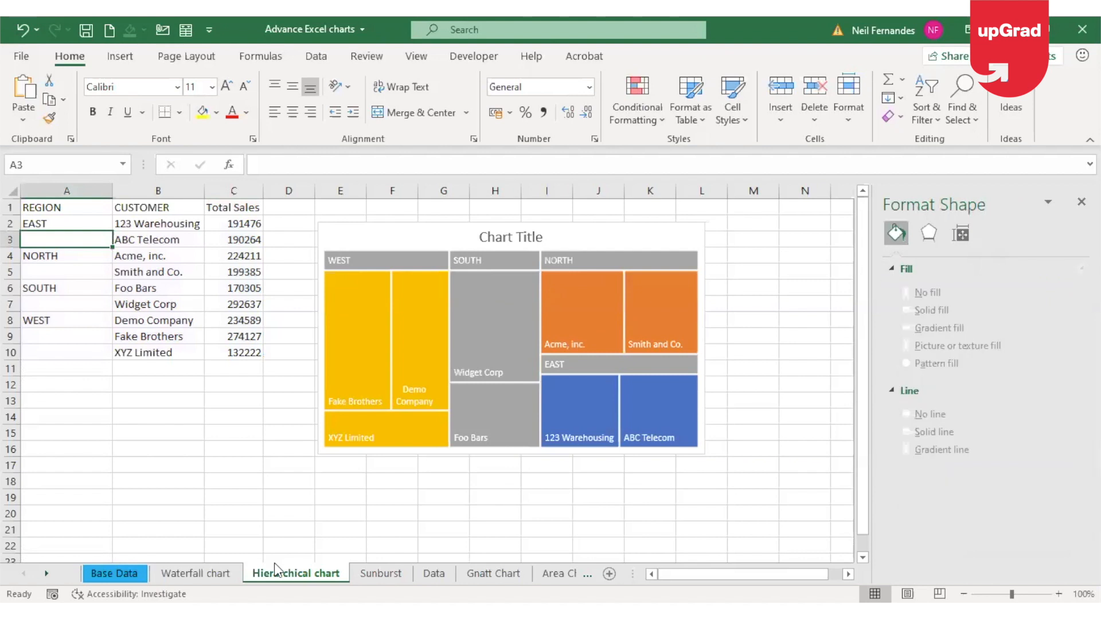